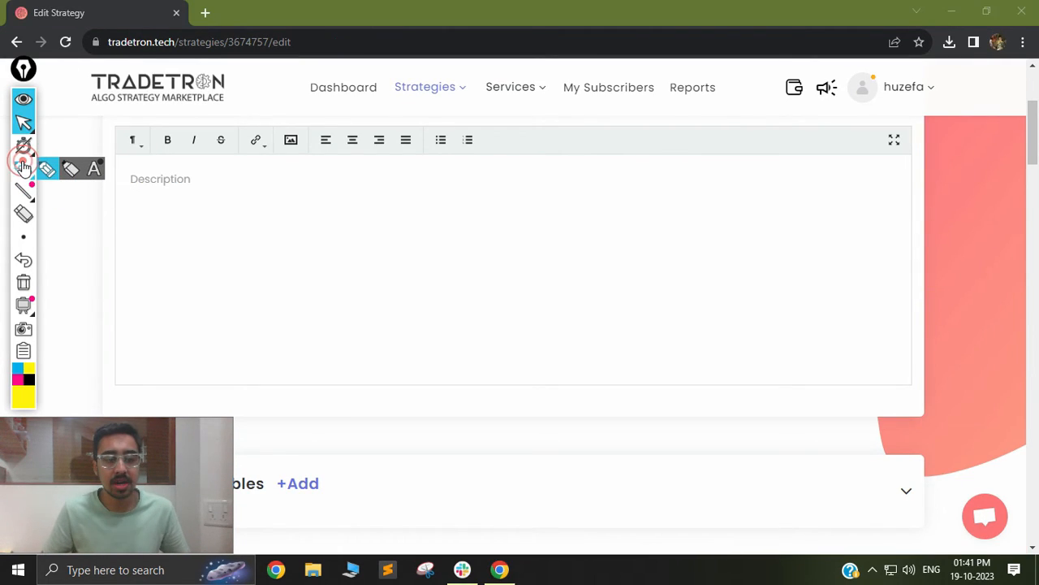
click(23, 168)
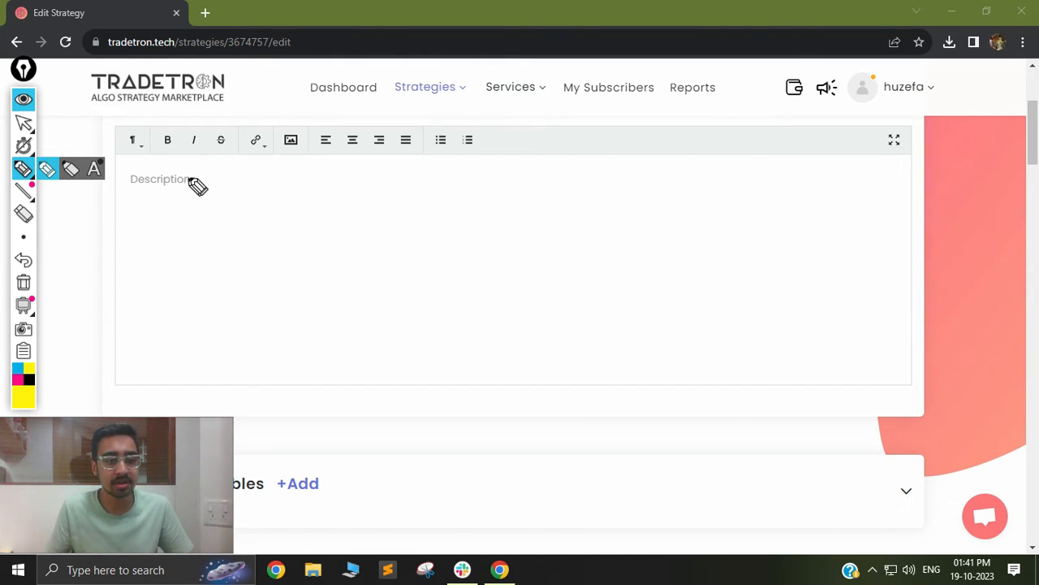
drag(219, 170, 218, 211)
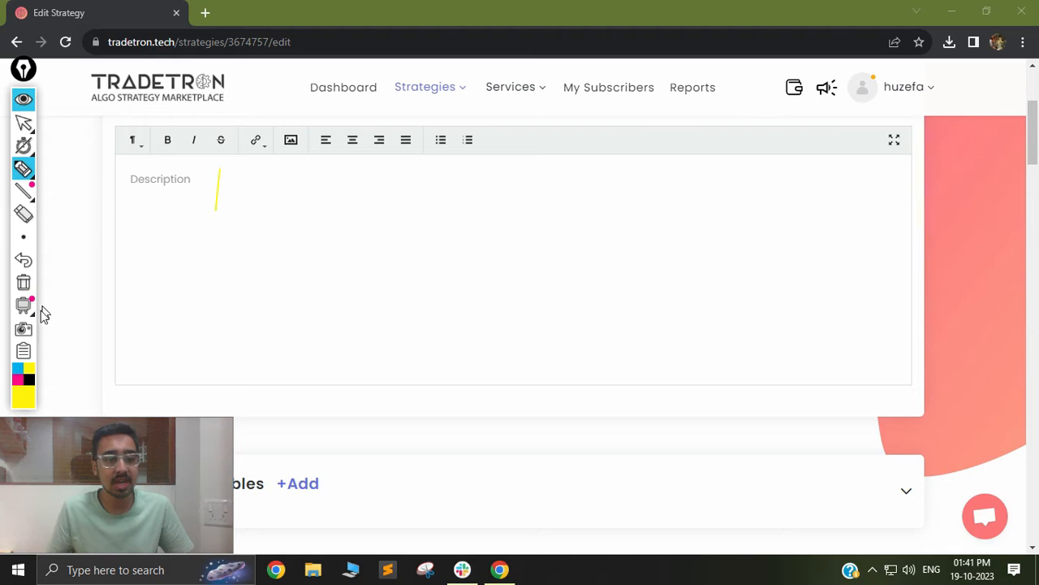
click(29, 377)
mouse_move(224, 169)
mouse_down()
mouse_move(240, 168)
mouse_move(241, 212)
mouse_move(275, 205)
mouse_move(297, 219)
mouse_move(299, 204)
mouse_move(372, 198)
mouse_move(371, 222)
mouse_up()
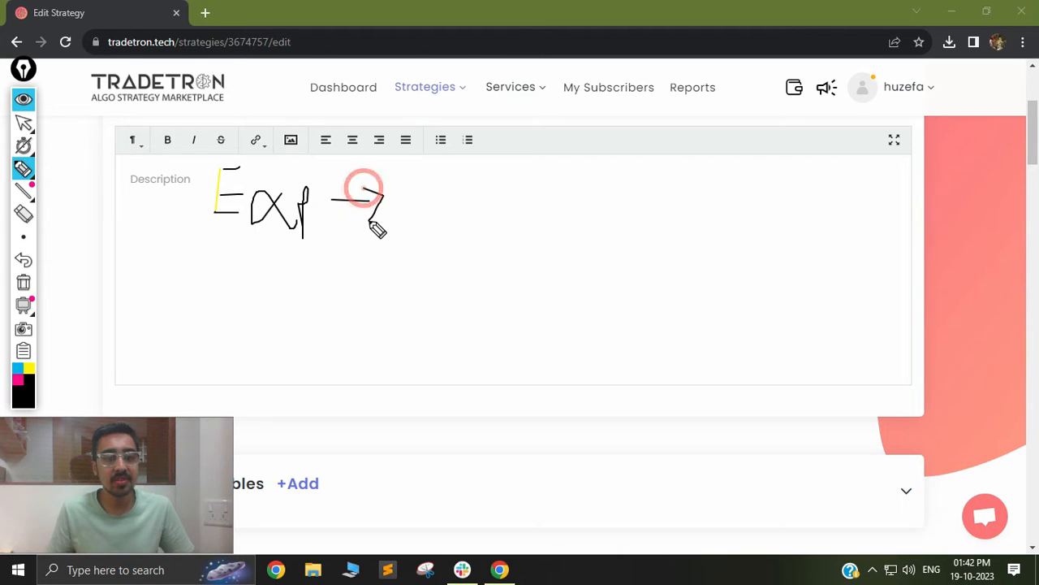
mouse_move(407, 182)
mouse_down()
mouse_move(410, 213)
mouse_move(459, 173)
mouse_move(512, 185)
mouse_up()
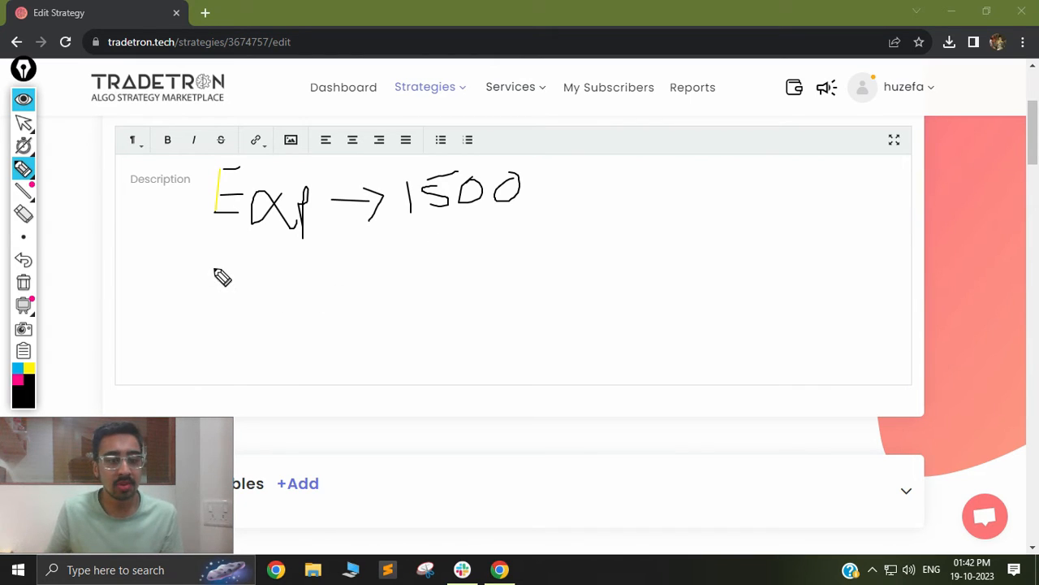
mouse_move(215, 286)
mouse_down()
mouse_move(230, 307)
mouse_move(249, 277)
mouse_move(343, 279)
mouse_move(331, 294)
mouse_up()
mouse_move(391, 253)
mouse_down()
mouse_move(413, 280)
mouse_move(388, 284)
mouse_move(446, 248)
mouse_up()
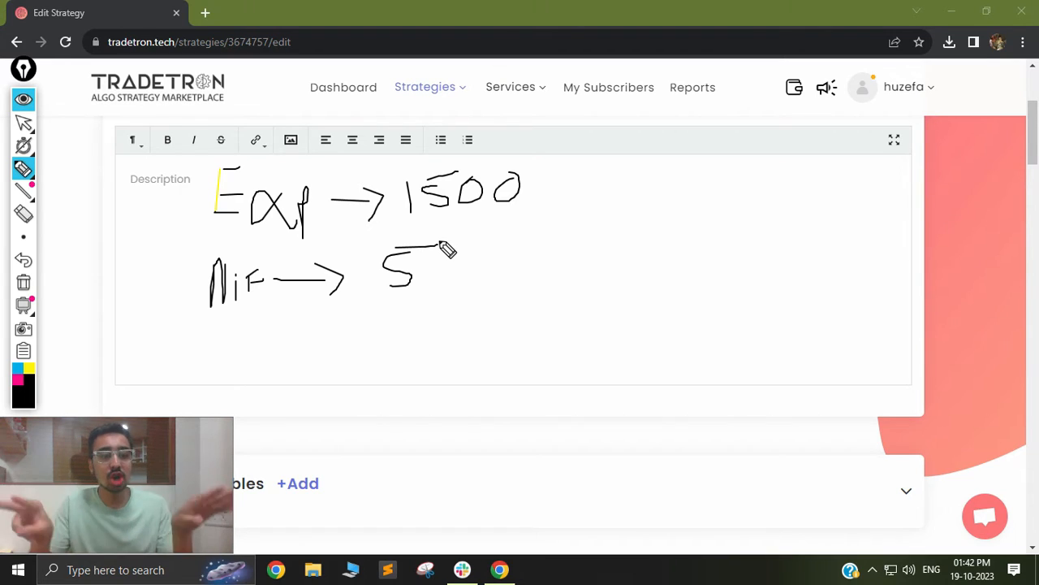
mouse_move(439, 273)
mouse_down()
mouse_move(492, 254)
mouse_move(586, 270)
mouse_up()
drag(586, 243, 601, 257)
drag(588, 274, 602, 273)
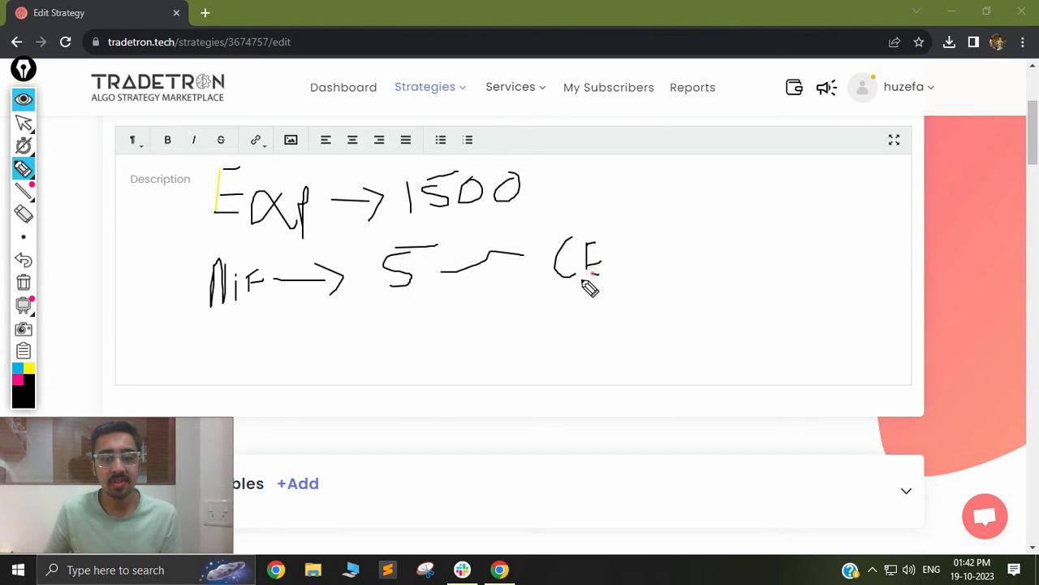
mouse_move(486, 276)
mouse_down()
mouse_move(505, 272)
mouse_move(533, 325)
mouse_move(549, 331)
mouse_move(552, 319)
mouse_move(580, 326)
mouse_move(599, 301)
mouse_up()
drag(581, 314, 599, 323)
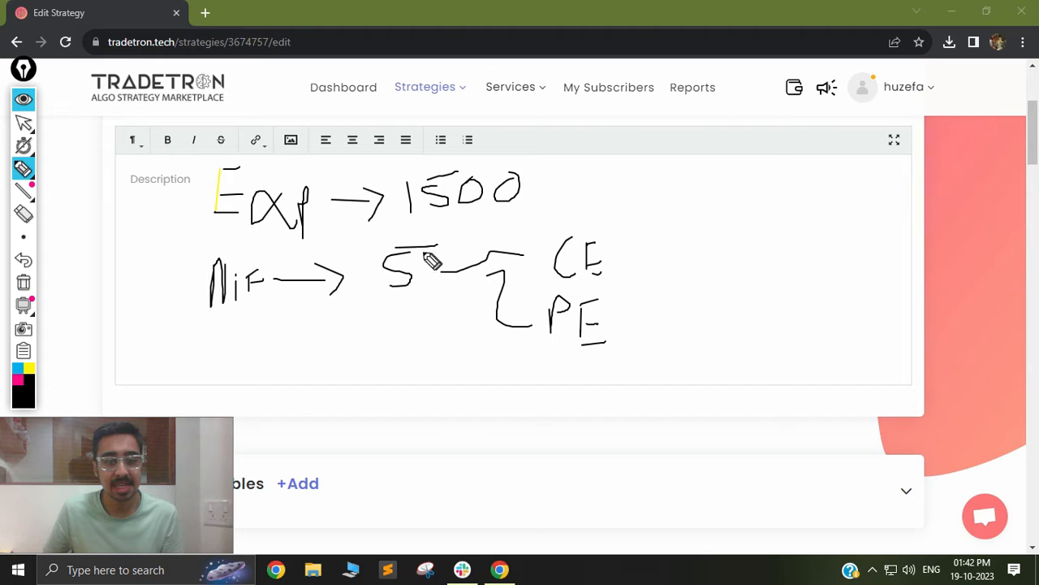
click(374, 307)
mouse_move(375, 307)
mouse_down()
mouse_move(422, 308)
mouse_move(400, 369)
mouse_move(416, 363)
mouse_up()
mouse_move(369, 410)
mouse_down()
mouse_move(375, 433)
mouse_move(409, 414)
mouse_up()
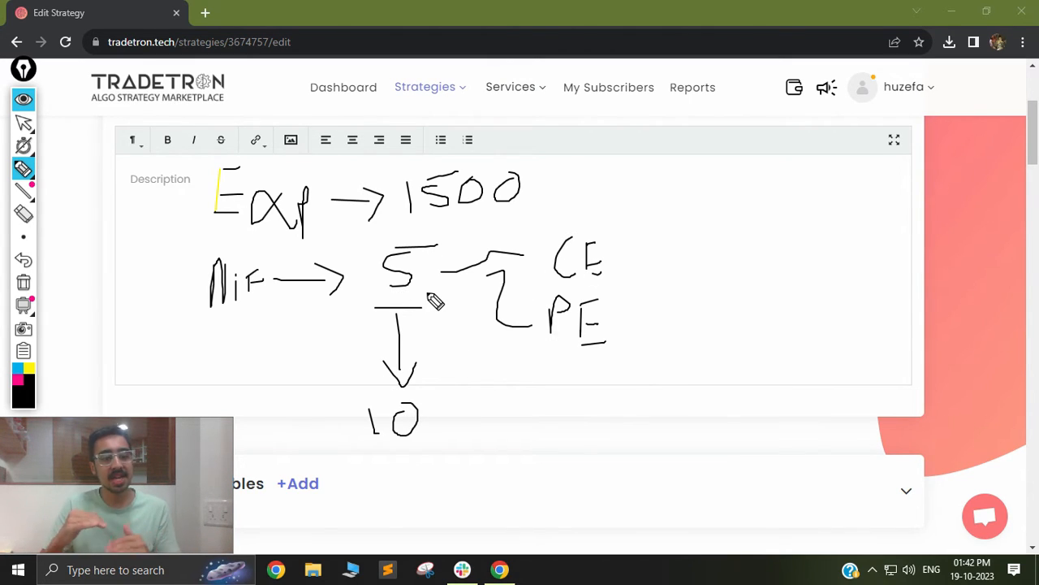
drag(541, 350, 624, 371)
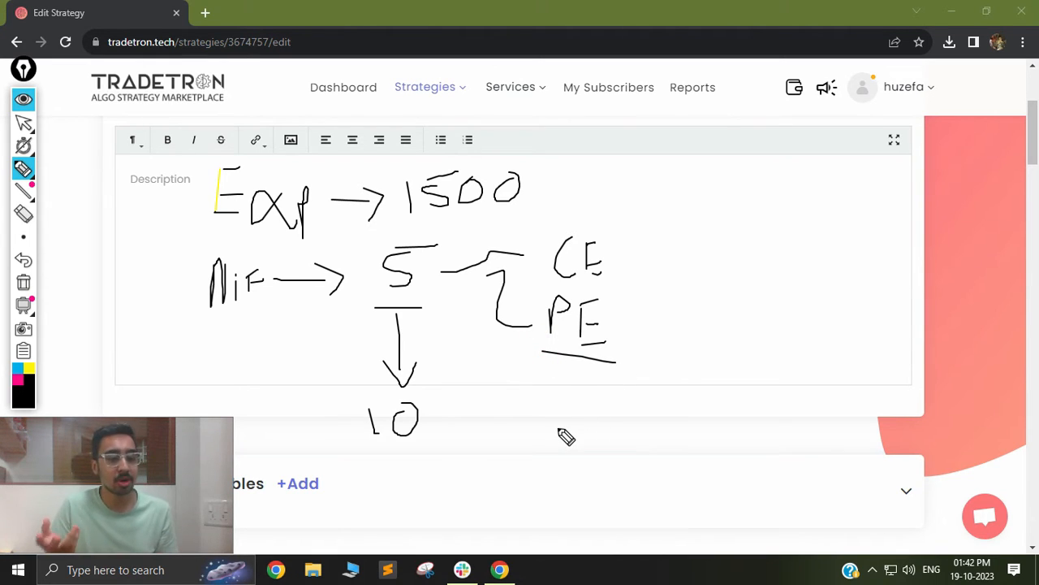
mouse_move(583, 375)
mouse_down()
mouse_move(573, 408)
mouse_move(584, 380)
mouse_up()
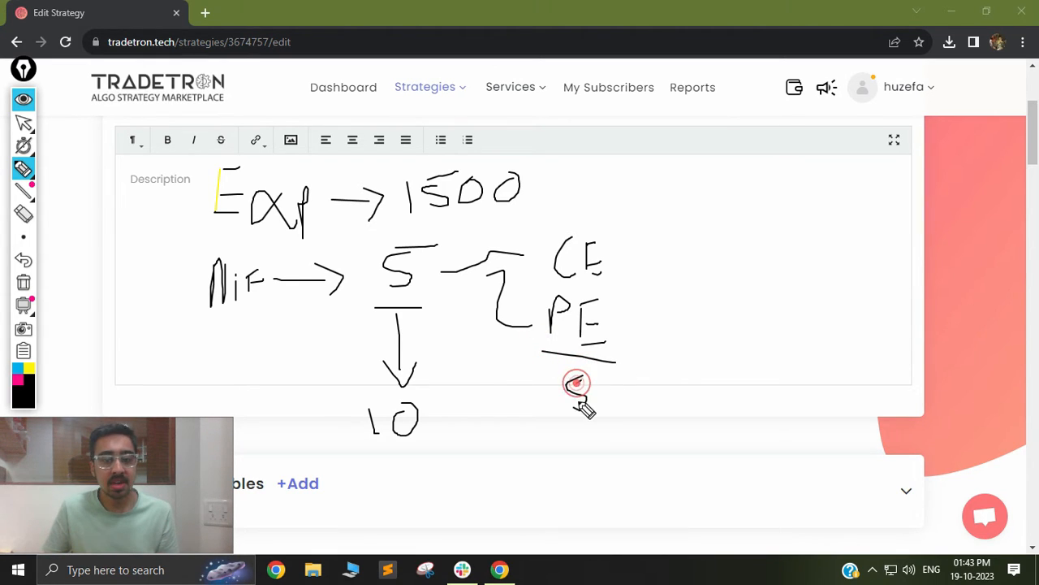
drag(578, 416, 578, 454)
drag(566, 439, 594, 447)
mouse_move(577, 482)
mouse_down()
mouse_move(578, 497)
mouse_move(609, 494)
mouse_move(610, 481)
mouse_up()
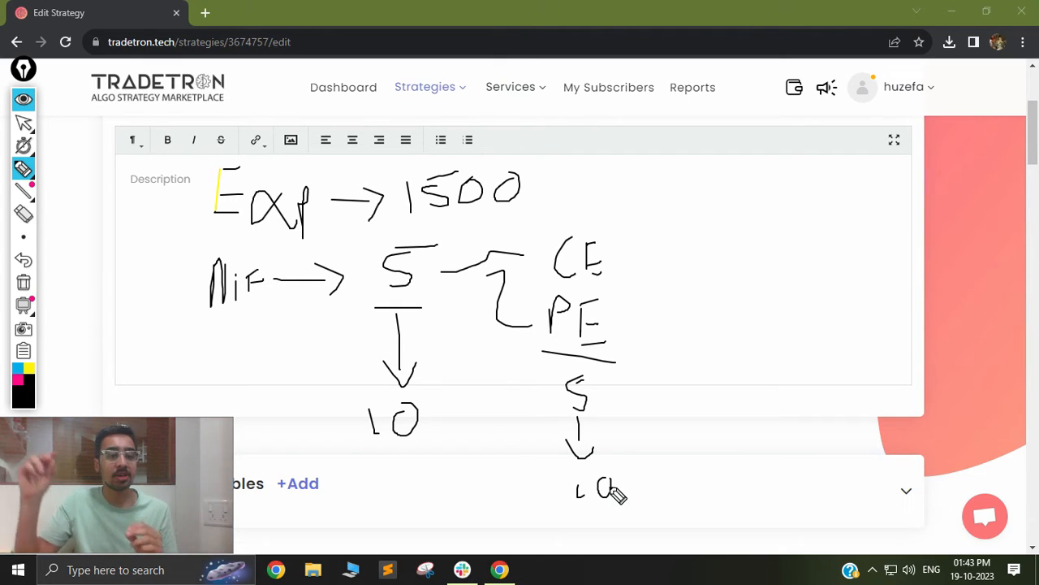
mouse_move(703, 318)
mouse_down()
mouse_move(804, 280)
mouse_move(812, 144)
mouse_up()
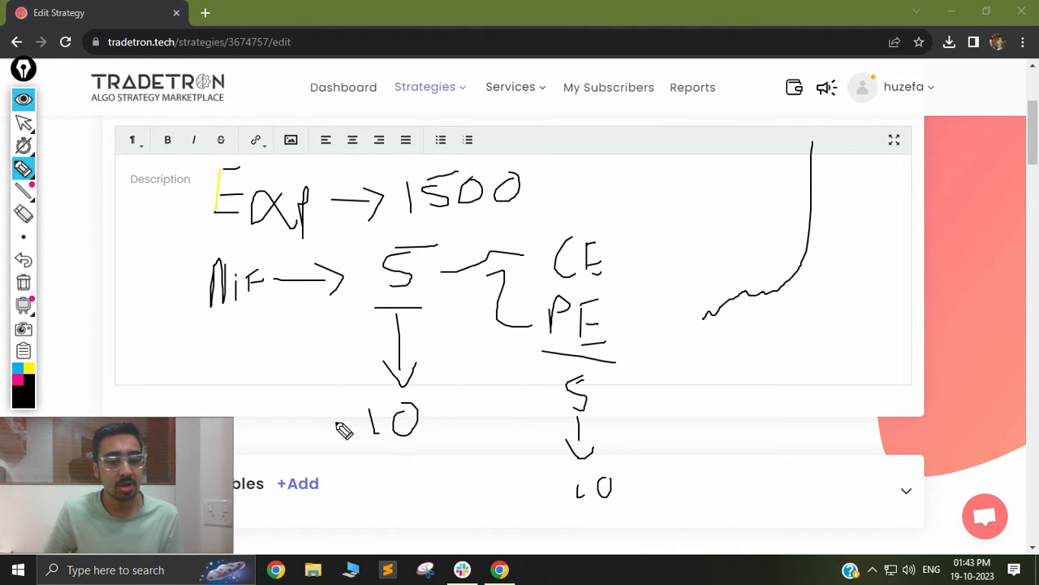
mouse_move(290, 425)
mouse_down()
mouse_move(324, 422)
mouse_move(327, 437)
mouse_up()
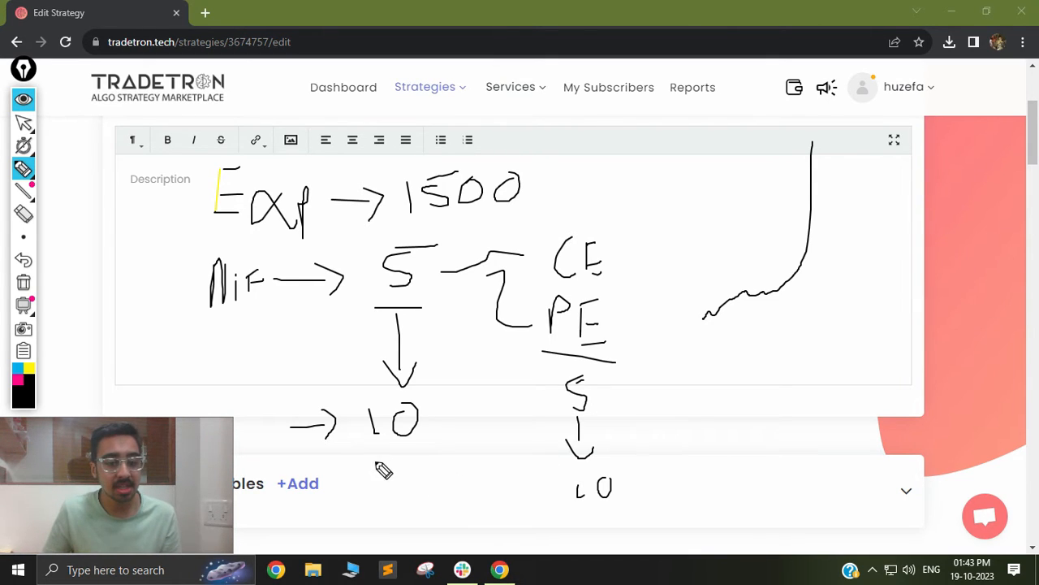
drag(375, 462, 431, 462)
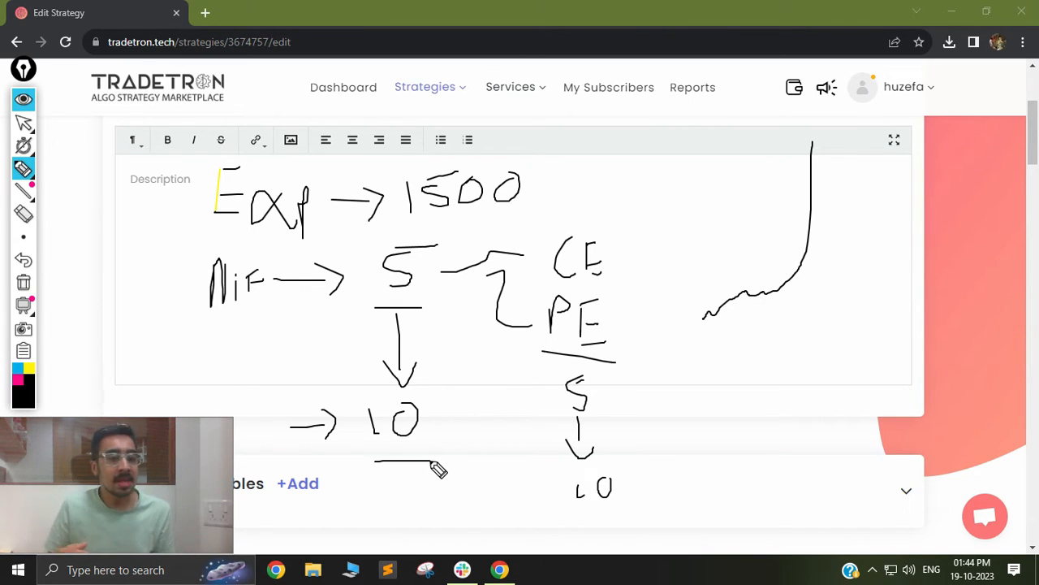
mouse_move(712, 358)
mouse_down()
mouse_move(783, 374)
mouse_move(795, 487)
mouse_up()
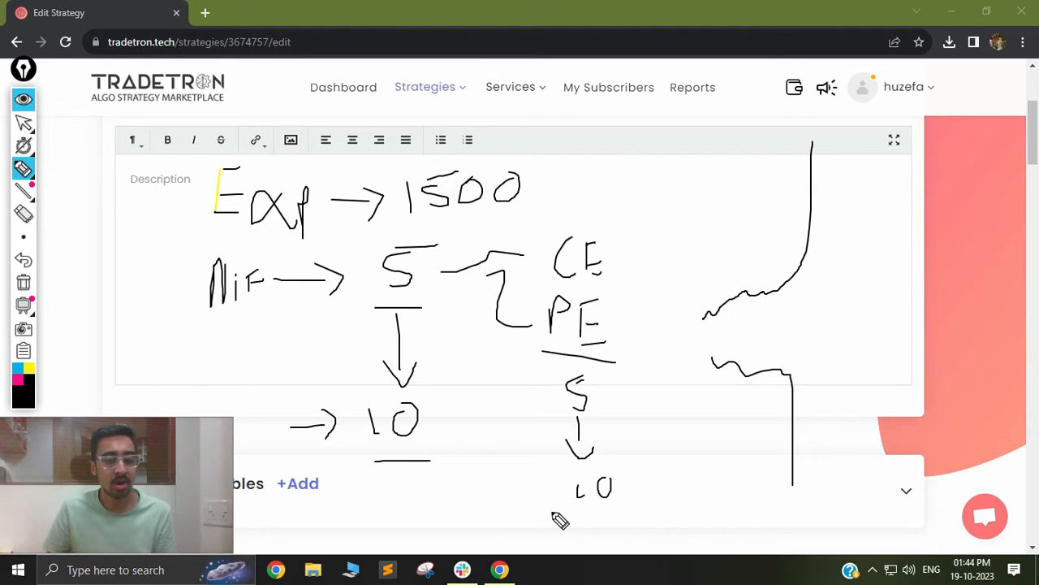
drag(446, 430, 476, 425)
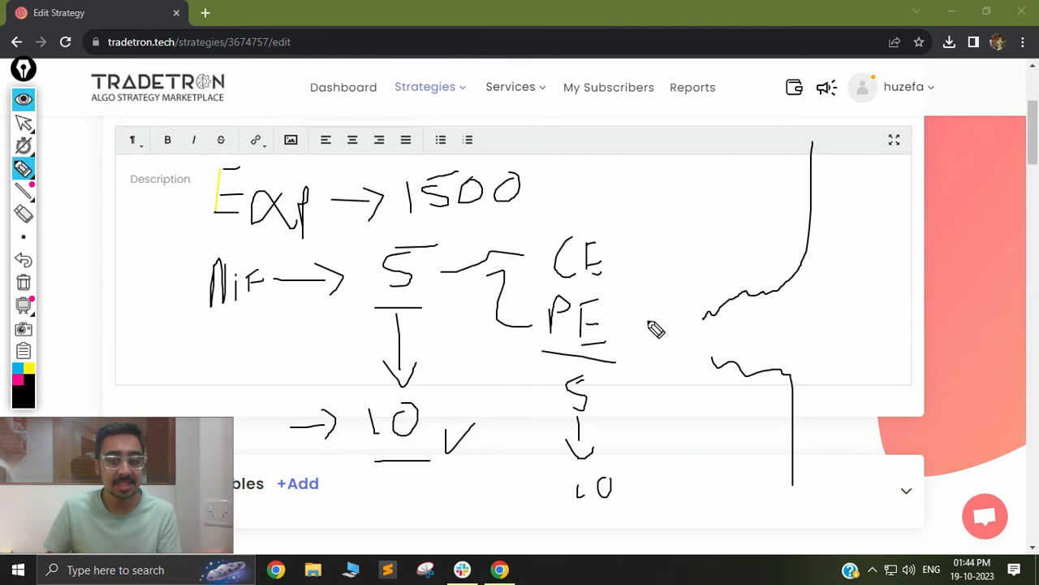
drag(684, 291, 797, 277)
mouse_move(703, 323)
mouse_down()
mouse_move(792, 322)
mouse_move(687, 352)
mouse_move(830, 379)
mouse_up()
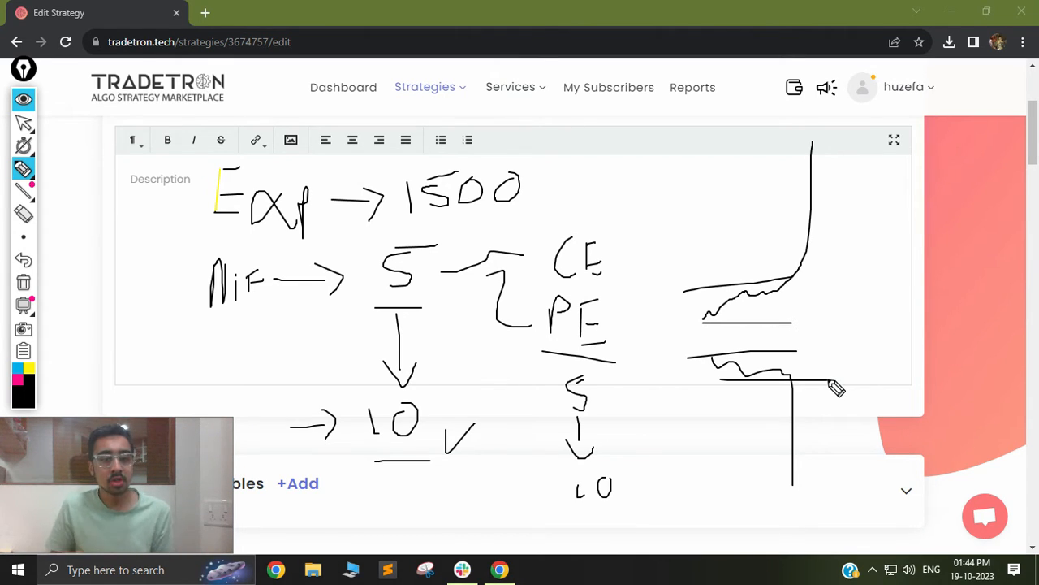
click(23, 282)
click(23, 121)
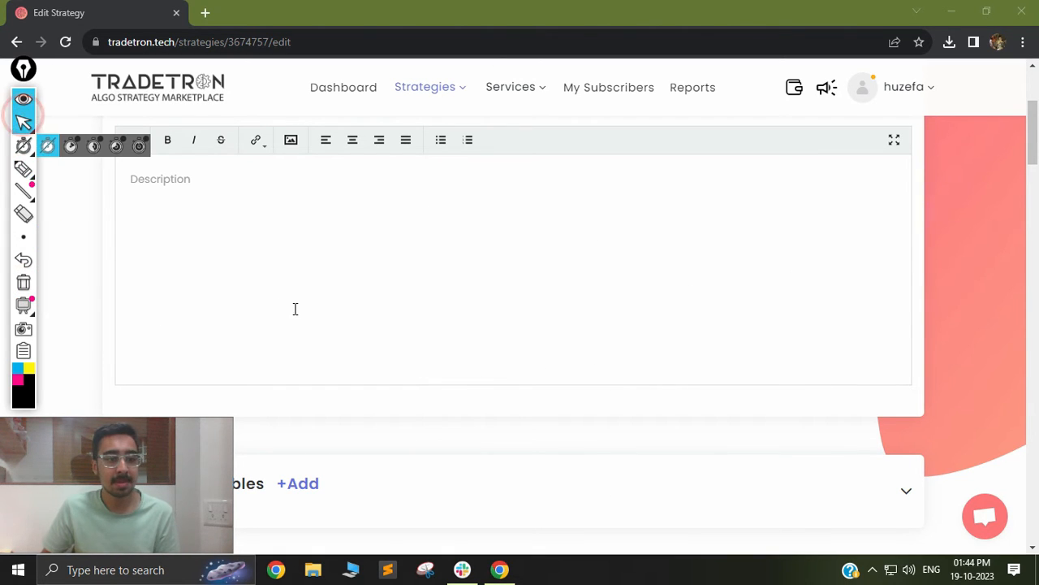
Open the Entry conditions of Set 1 in the Condition Builder.
scroll(316, 307, down, 1)
scroll(316, 306, down, 4)
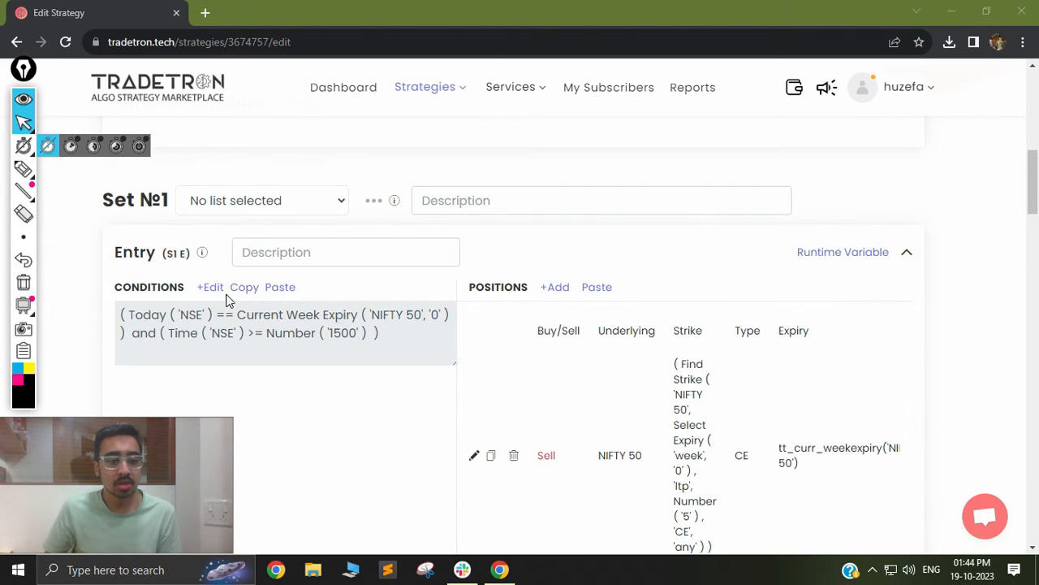
click(215, 291)
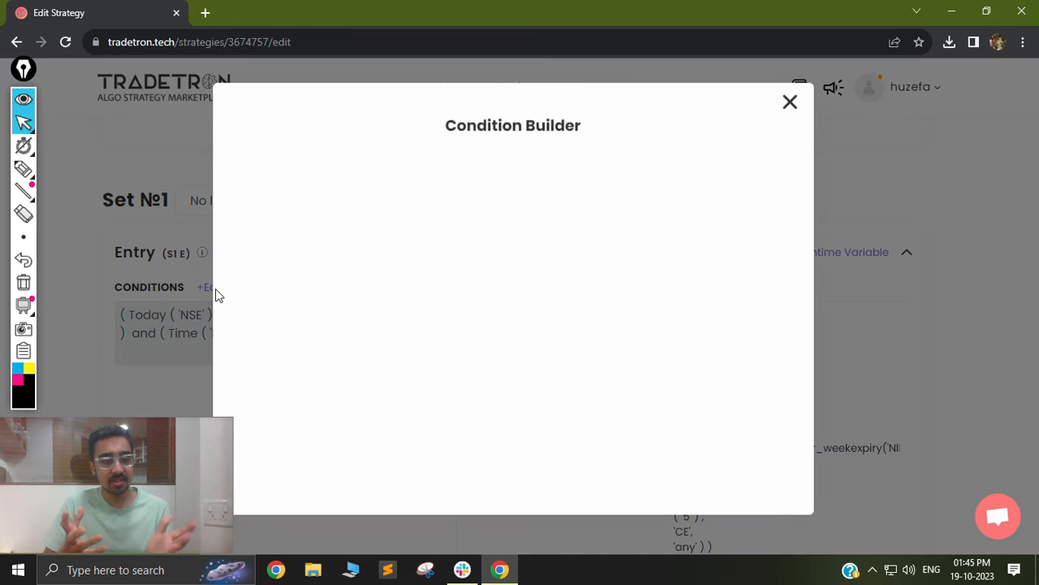
click(22, 168)
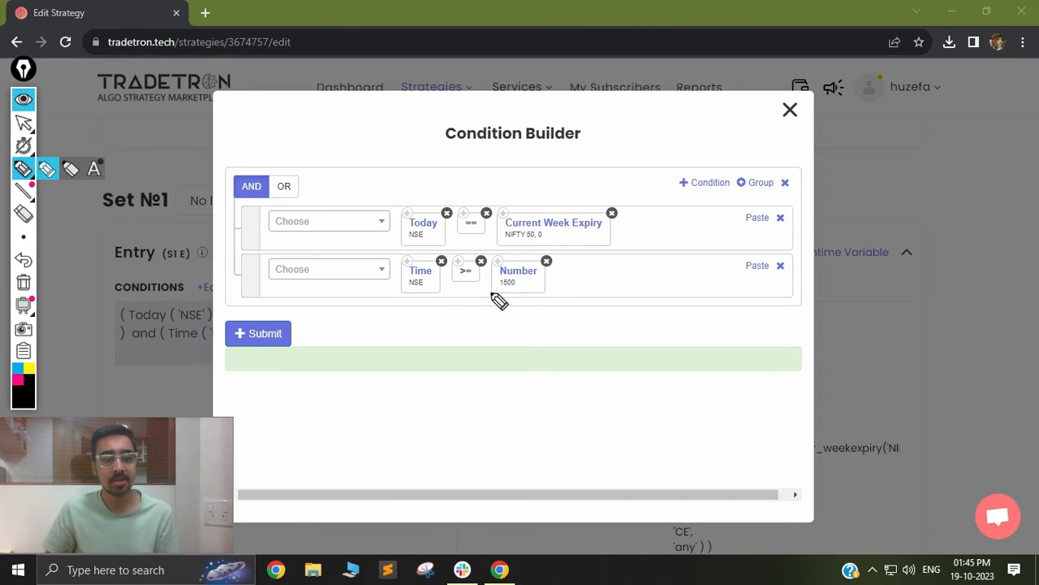
drag(430, 303, 534, 309)
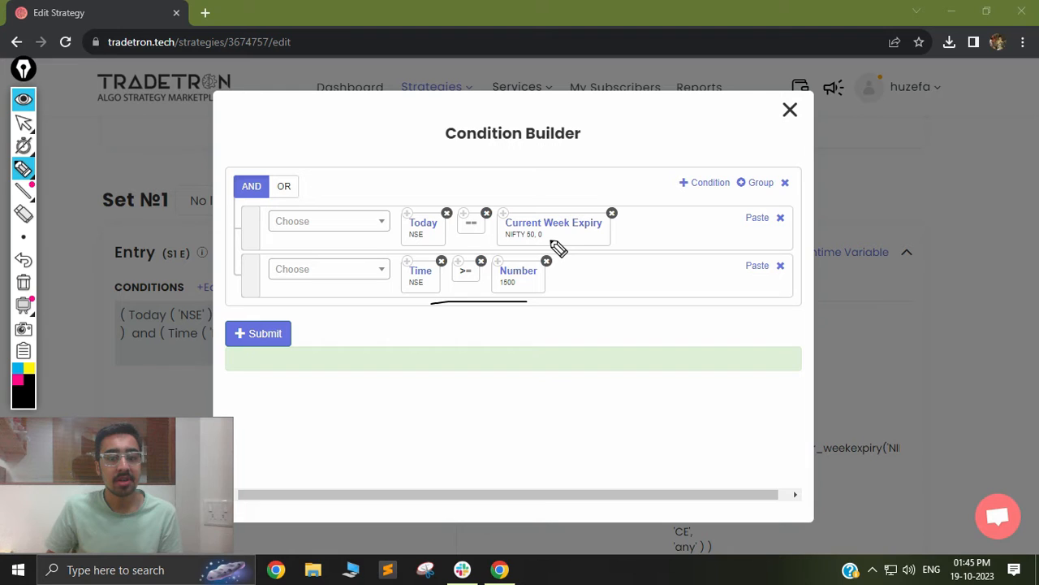
drag(551, 241, 512, 242)
drag(407, 239, 445, 243)
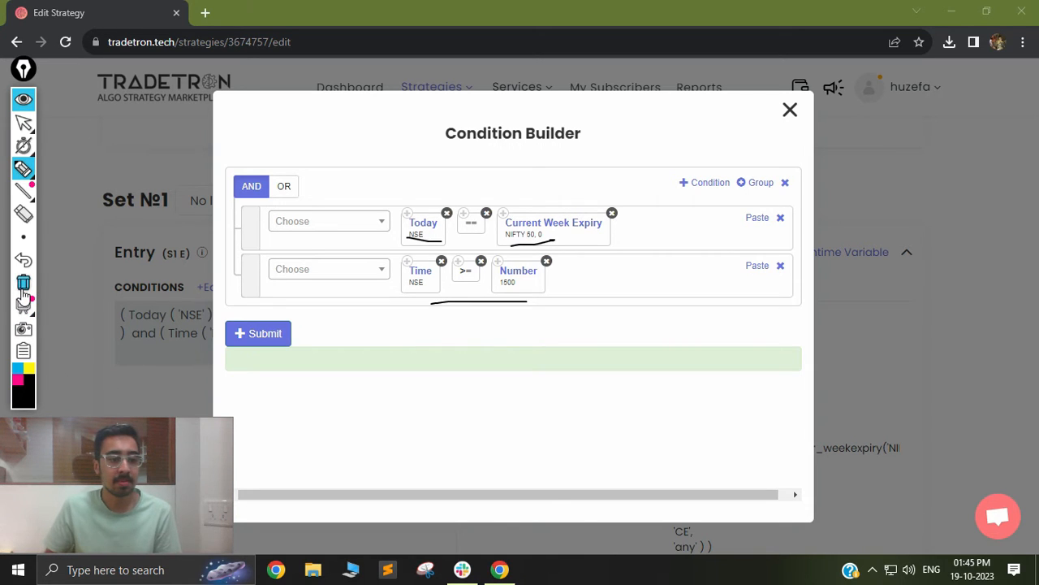
Close the Condition Builder without making changes.
click(25, 124)
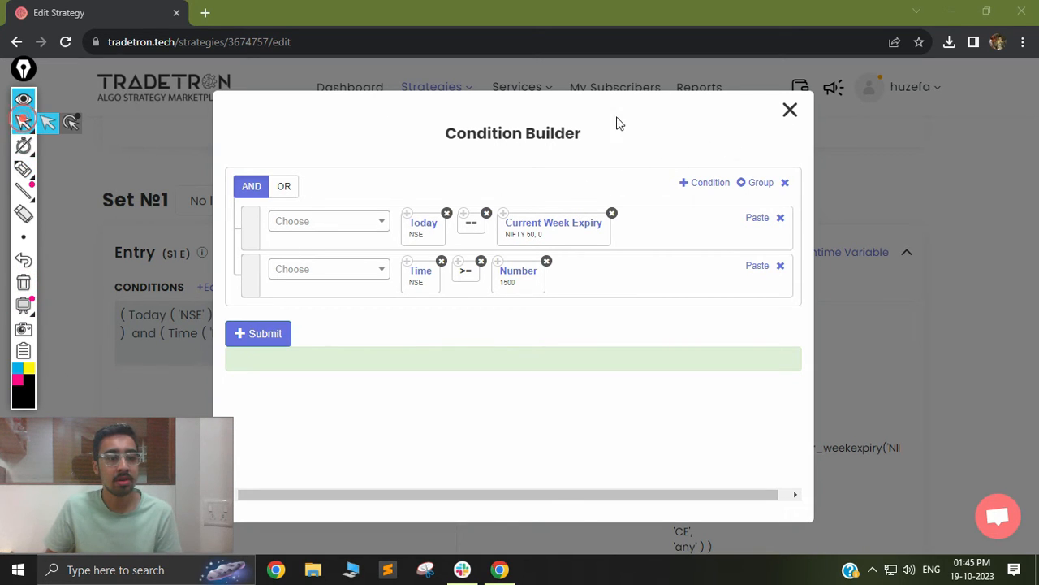
click(795, 108)
click(792, 110)
Open the first Sell CE position and view its strike formula in the Formula Builder.
scroll(638, 313, down, 1)
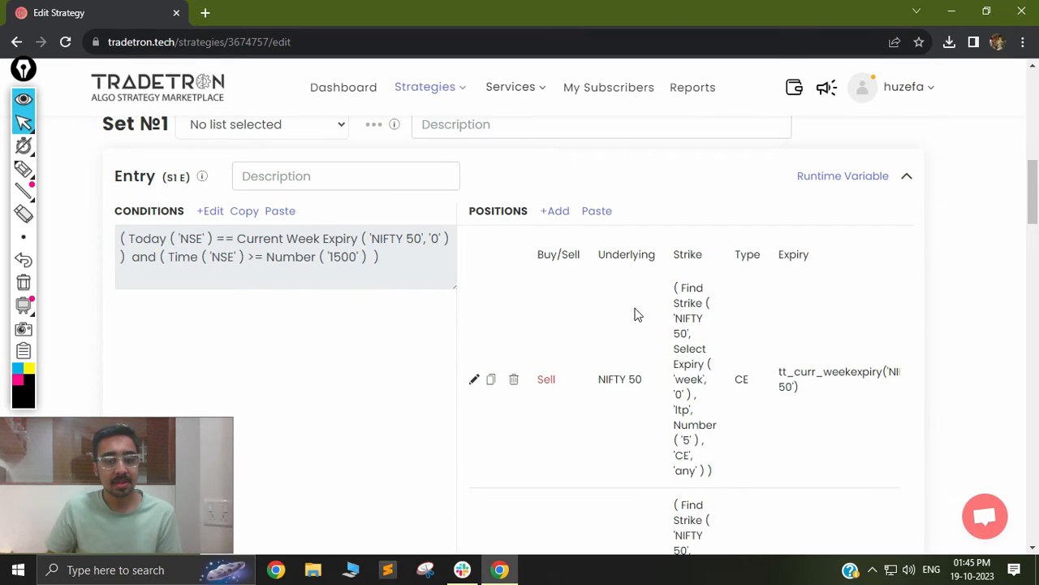
scroll(568, 325, down, 1)
click(474, 303)
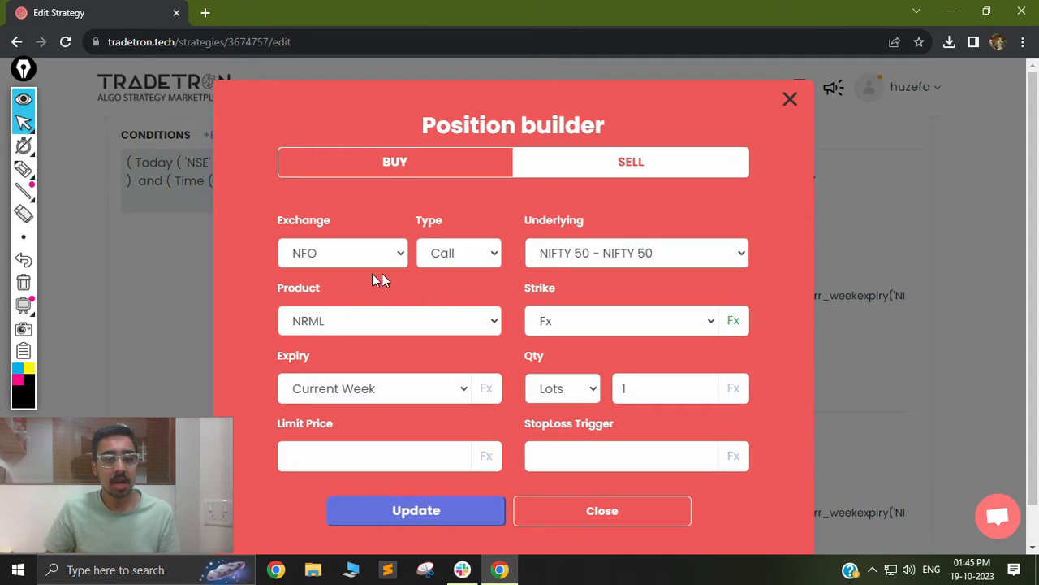
click(734, 321)
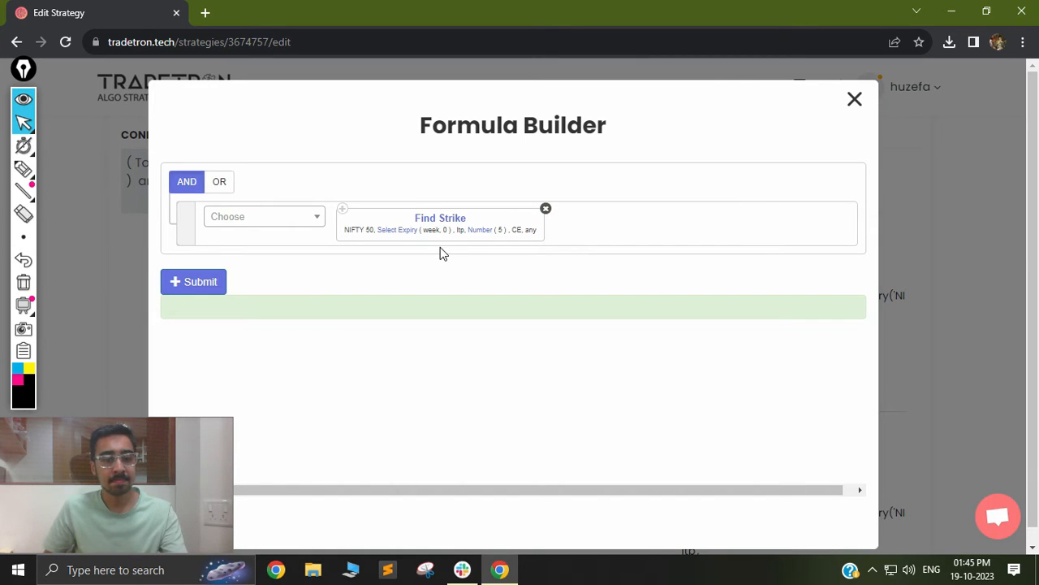
key(ctrl+plus)
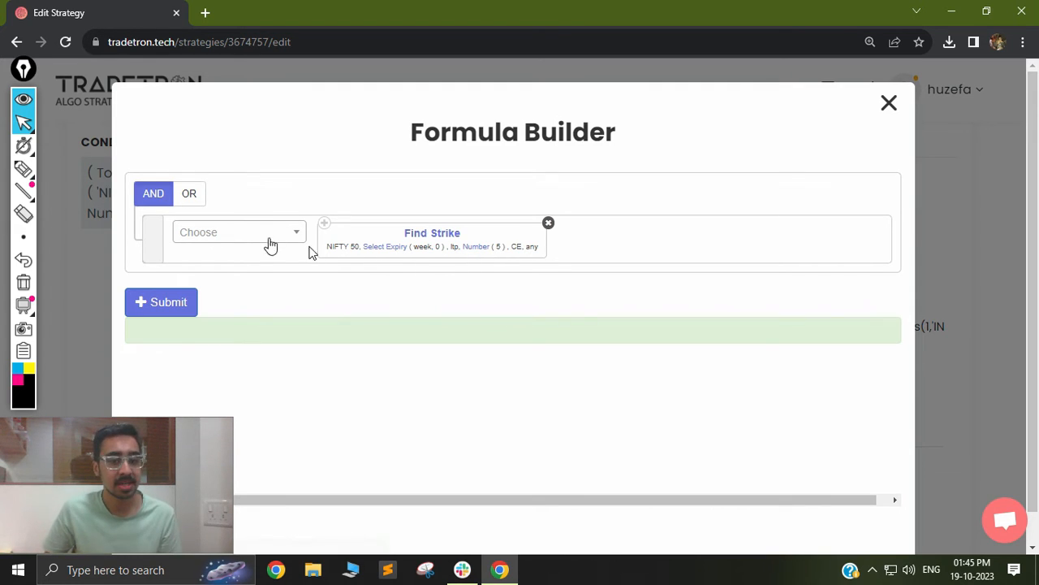
click(25, 170)
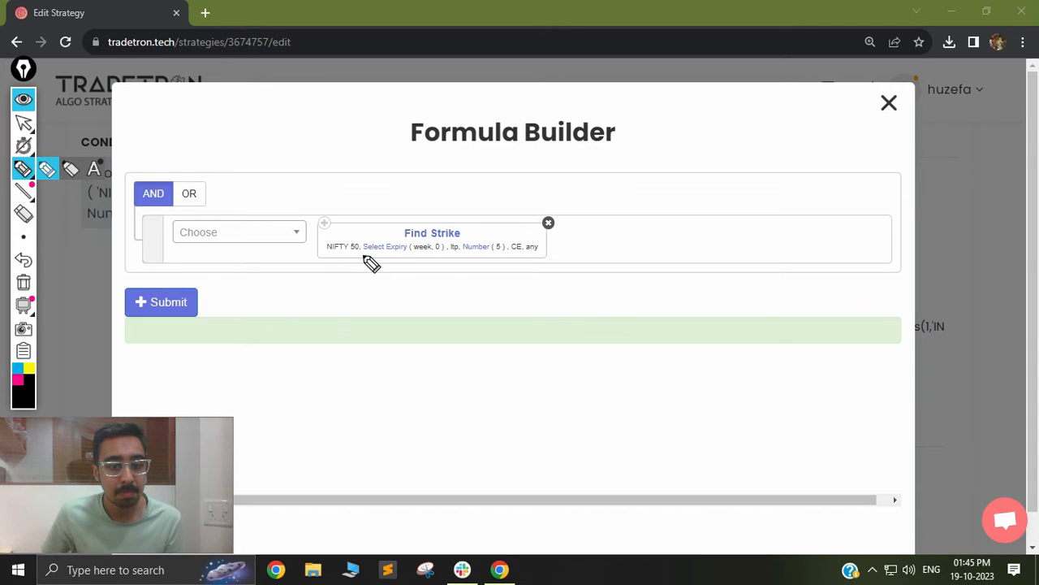
drag(363, 255, 443, 255)
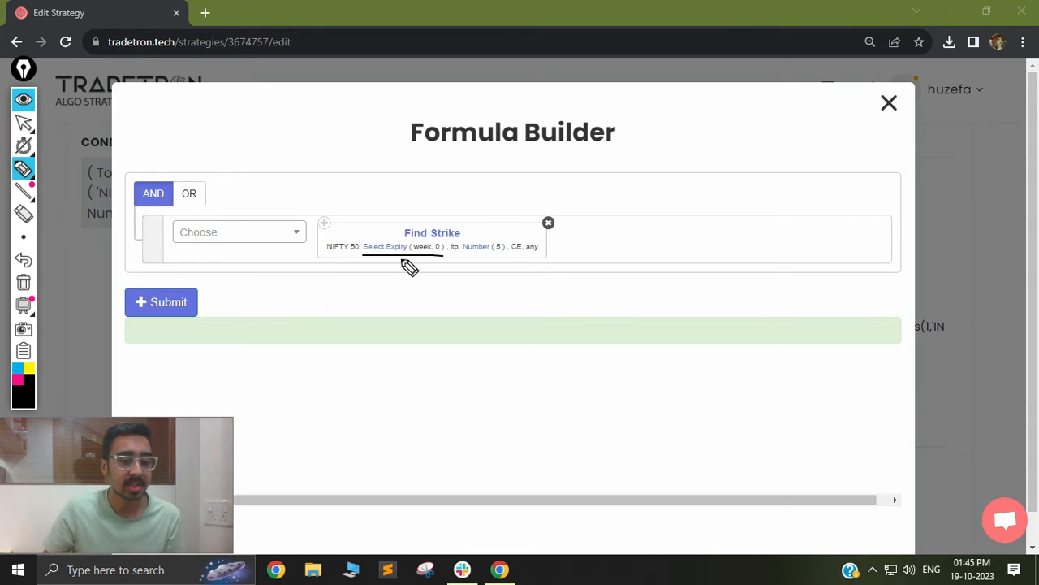
drag(407, 264, 445, 264)
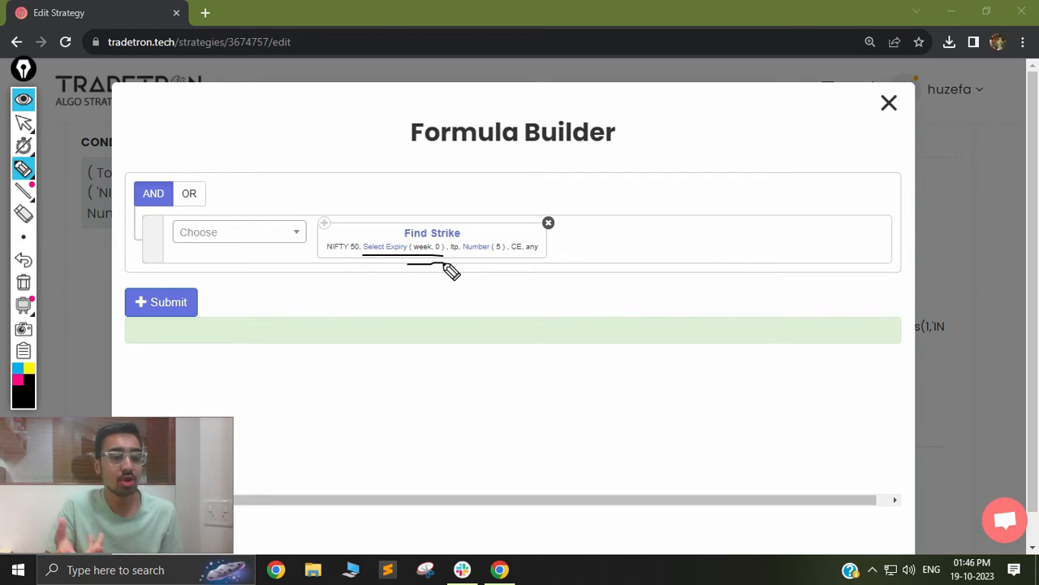
click(23, 212)
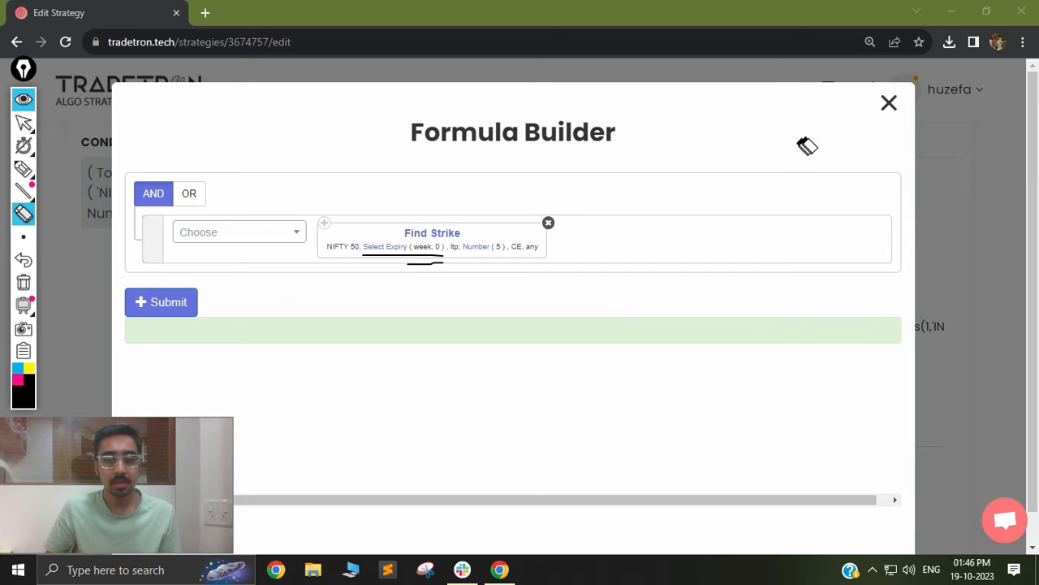
click(22, 281)
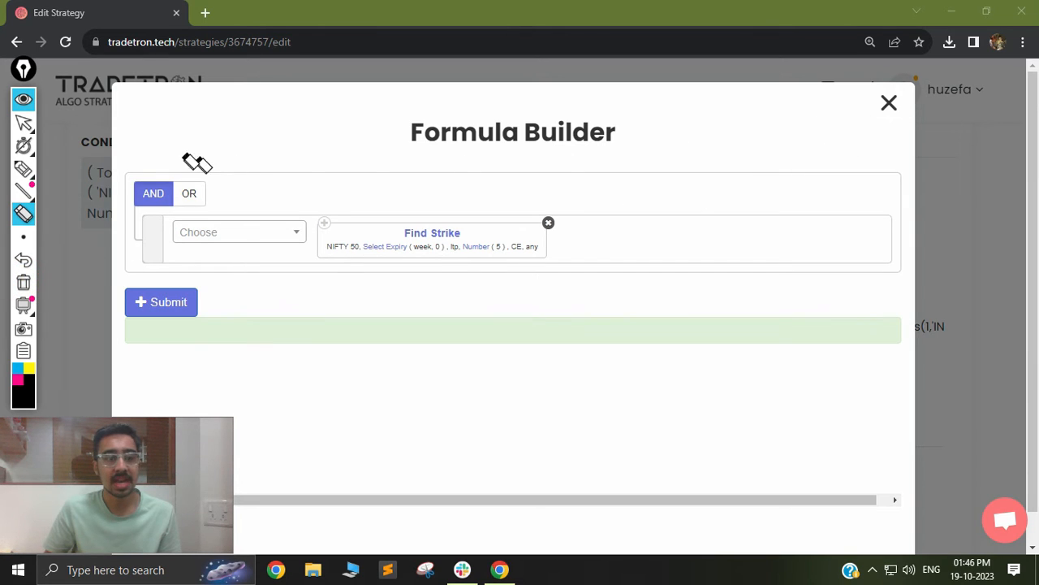
click(22, 121)
Close the Formula Builder to return to the Position builder.
click(888, 104)
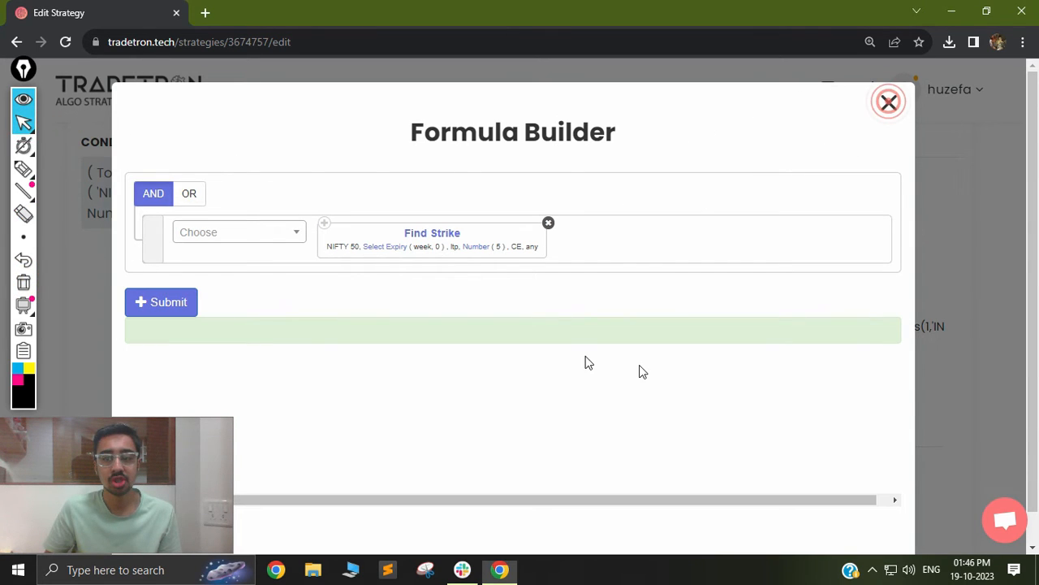
scroll(487, 382, down, 1)
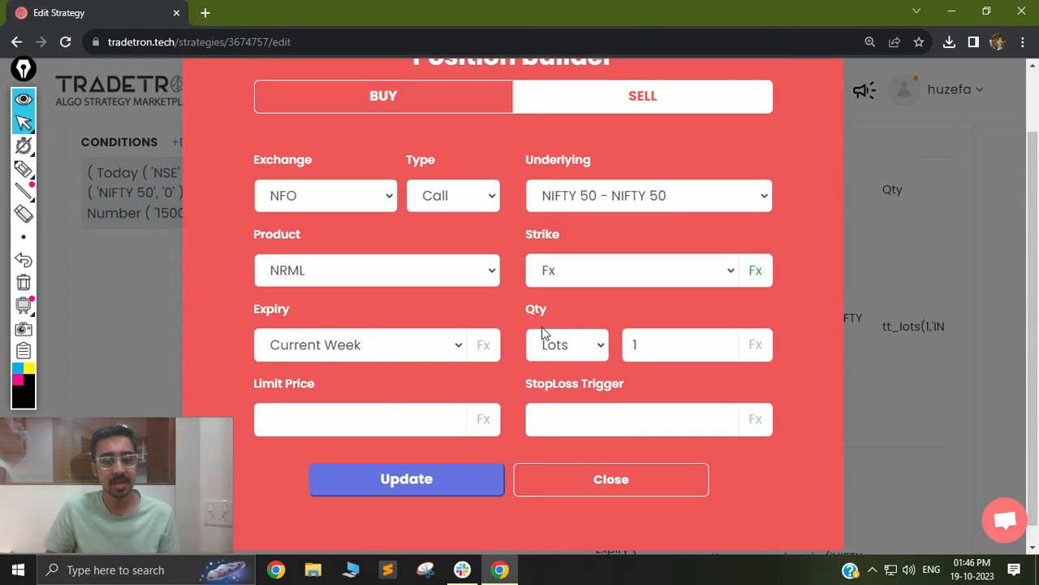
Open the Sell PE position and view its strike formula in the Formula Builder.
click(601, 480)
scroll(622, 349, down, 3)
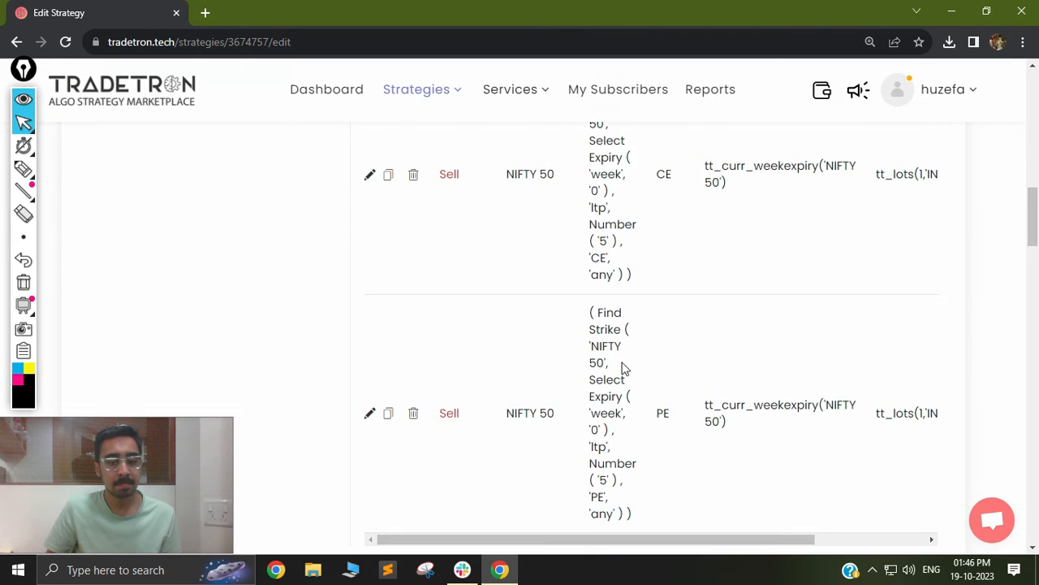
click(370, 339)
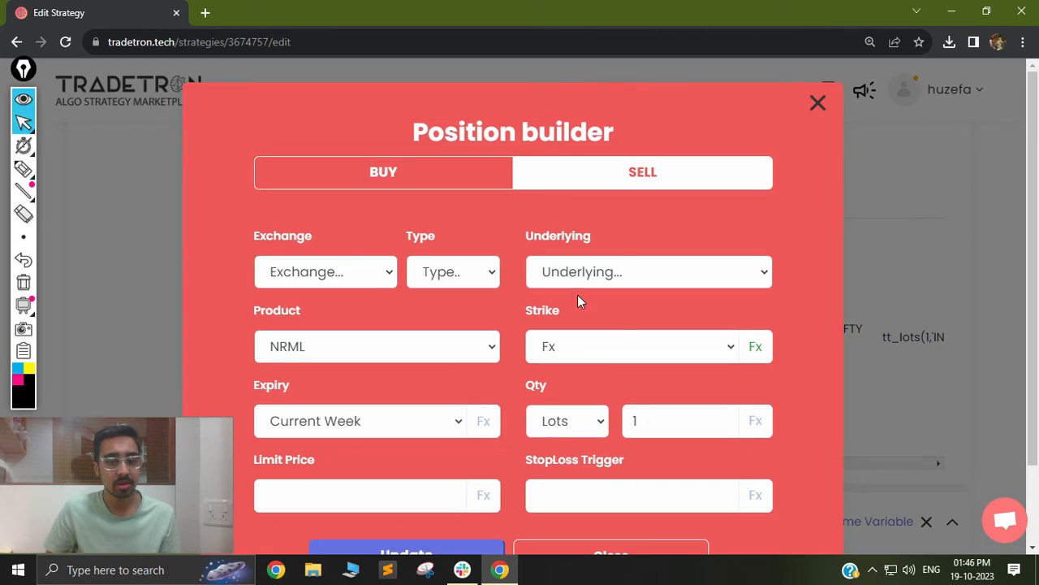
click(753, 351)
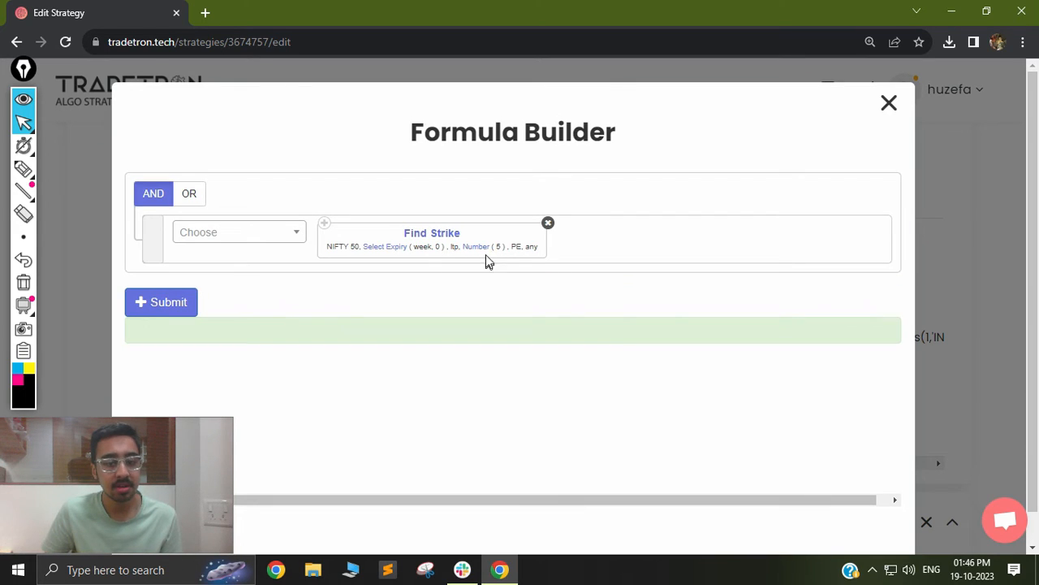
Close the Formula Builder and the Position builder without changes.
click(889, 103)
scroll(605, 455, down, 1)
click(605, 486)
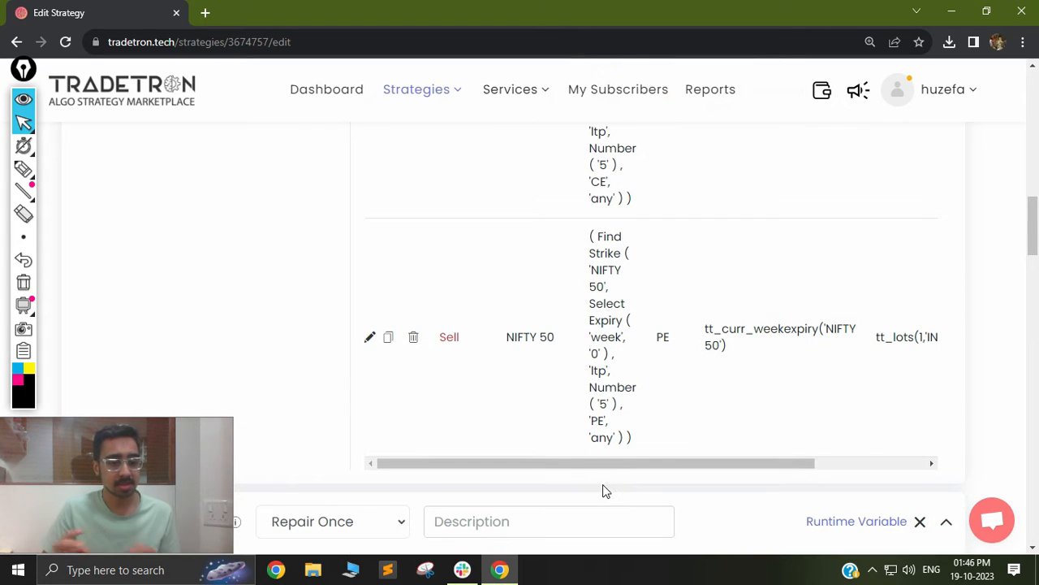
scroll(522, 420, down, 3)
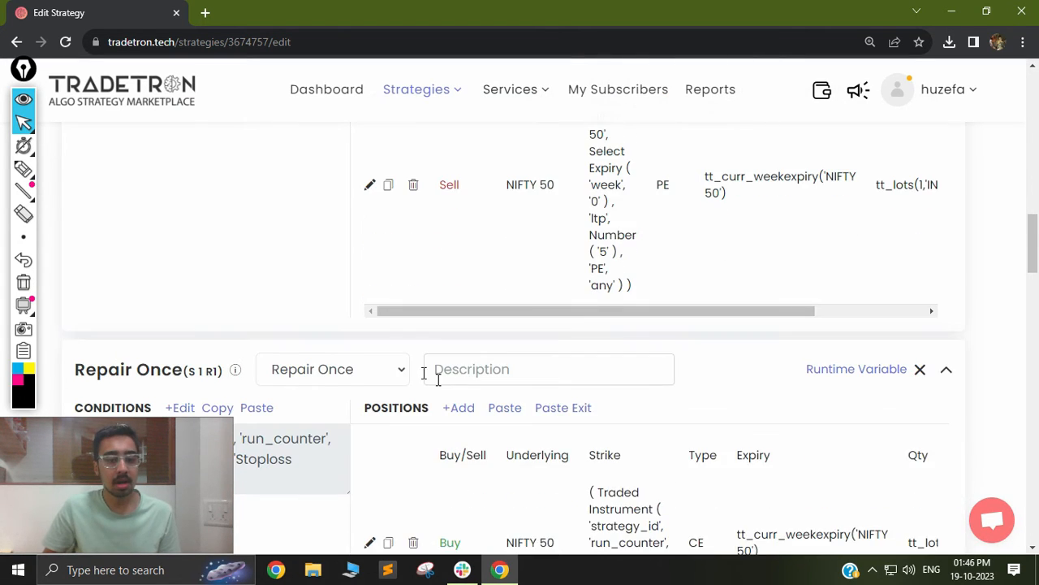
scroll(295, 343, down, 2)
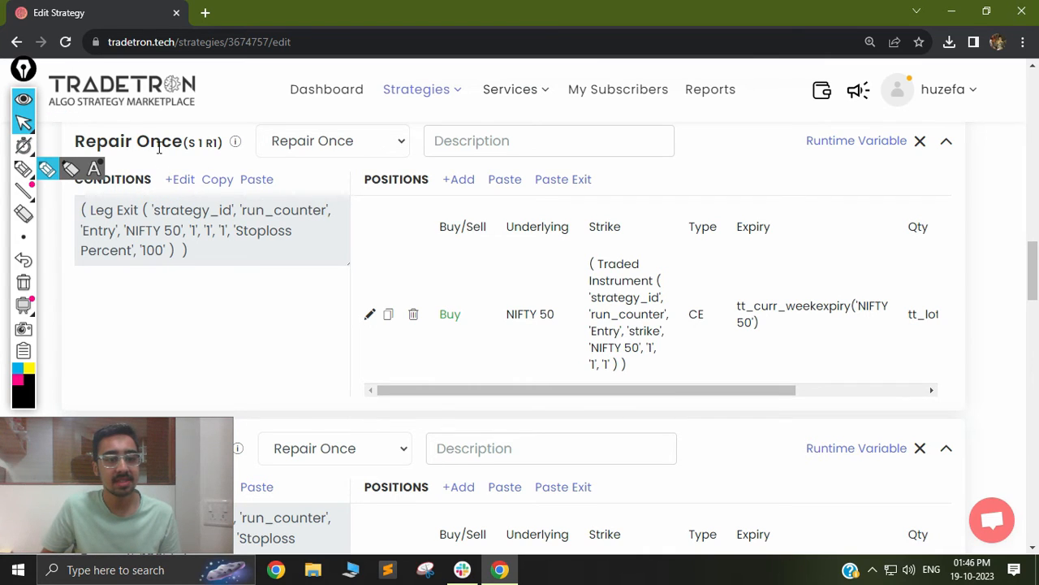
click(23, 168)
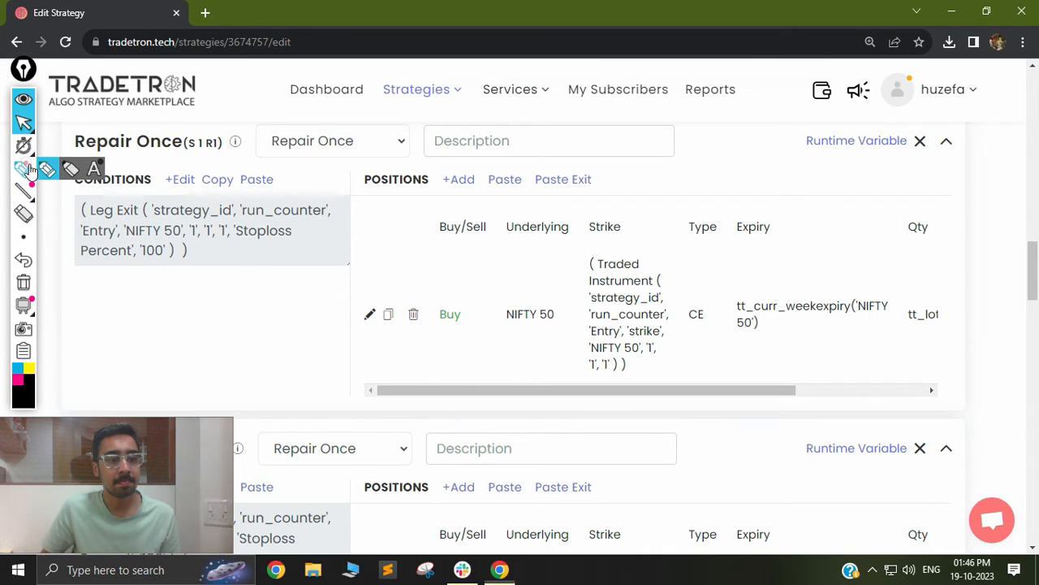
mouse_move(141, 160)
mouse_down()
mouse_move(289, 174)
mouse_move(324, 197)
mouse_up()
mouse_move(330, 160)
mouse_down()
mouse_move(350, 160)
mouse_move(330, 193)
mouse_move(349, 177)
mouse_up()
drag(331, 193, 351, 193)
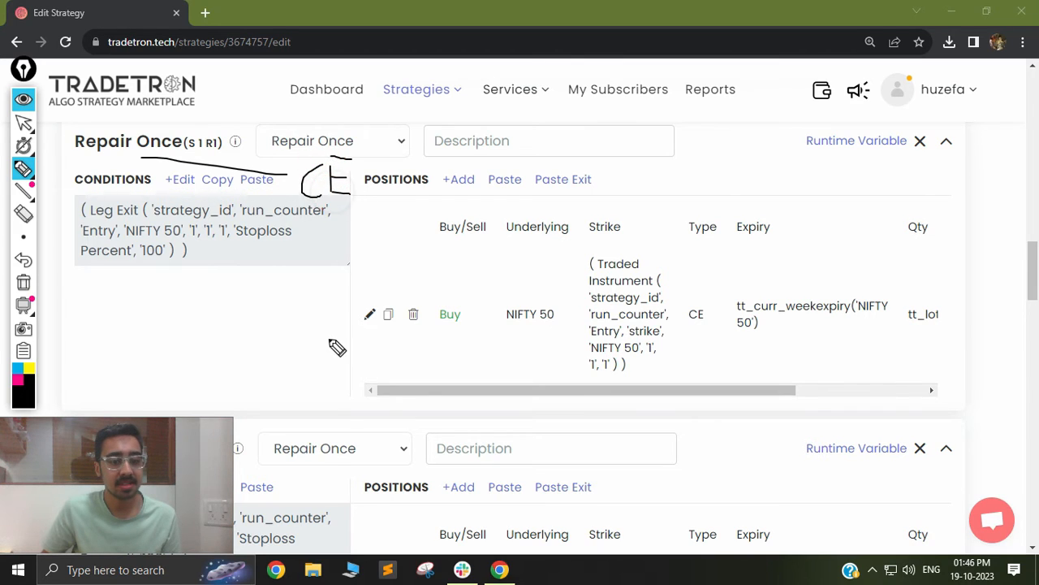
mouse_move(323, 461)
mouse_down()
mouse_move(318, 506)
mouse_move(323, 472)
mouse_move(348, 486)
mouse_move(369, 448)
mouse_move(363, 471)
mouse_up()
drag(364, 486, 348, 487)
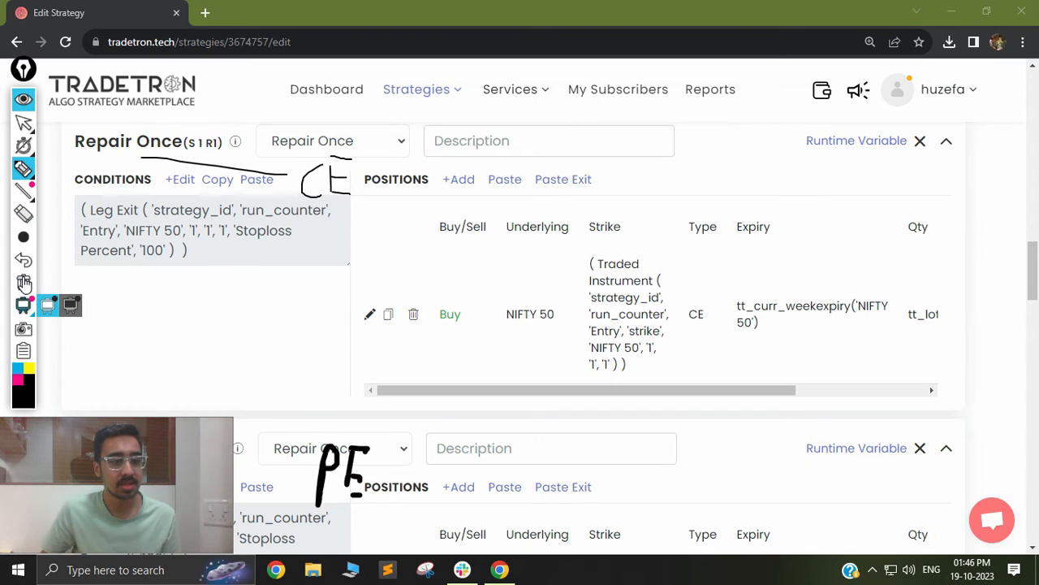
click(24, 277)
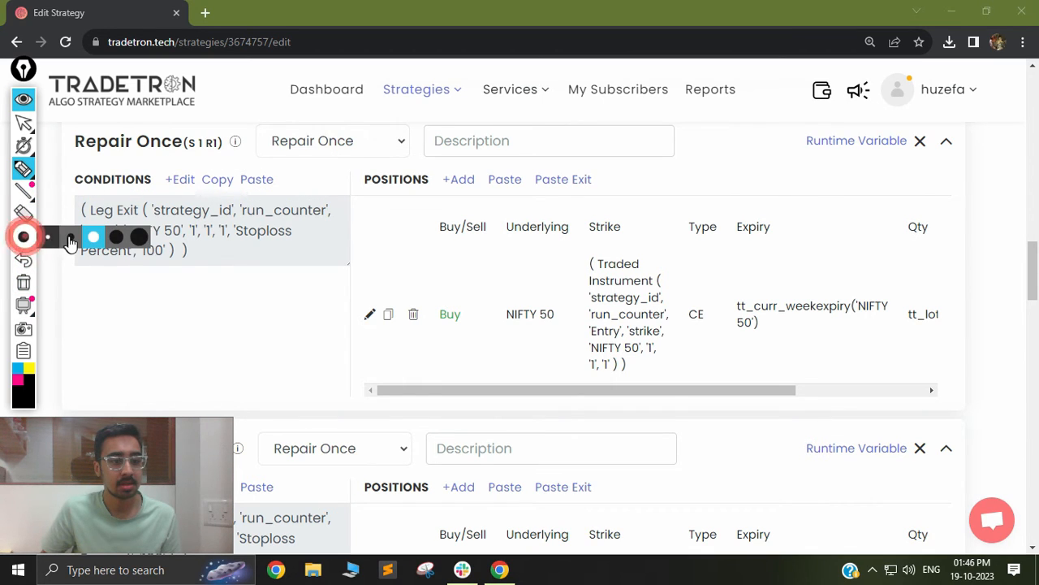
click(22, 122)
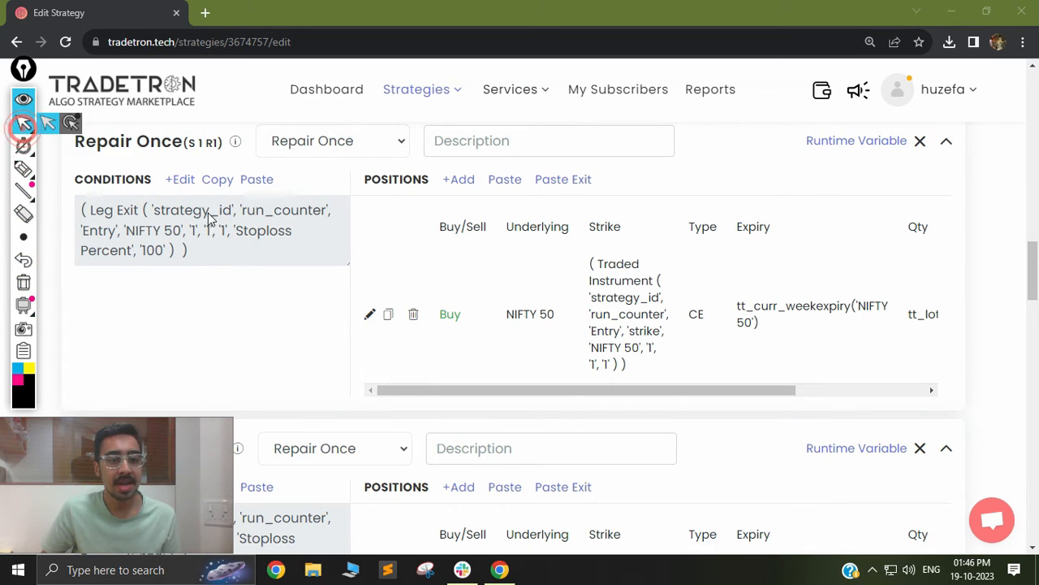
Open the Leg Exit condition of Repair Once (S1 R1) and review its keyword parameters, then close the Condition Builder.
click(177, 180)
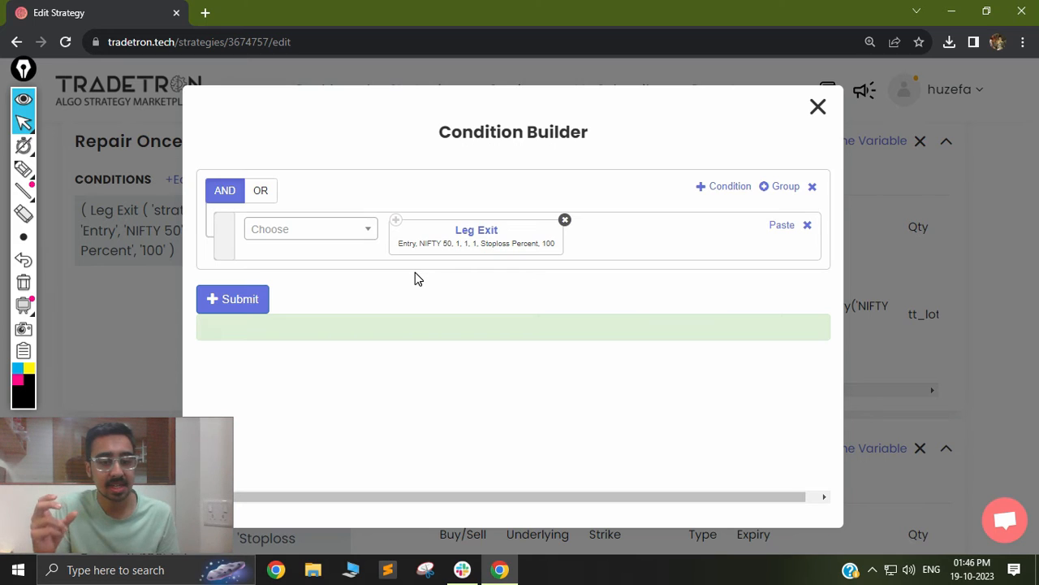
click(470, 231)
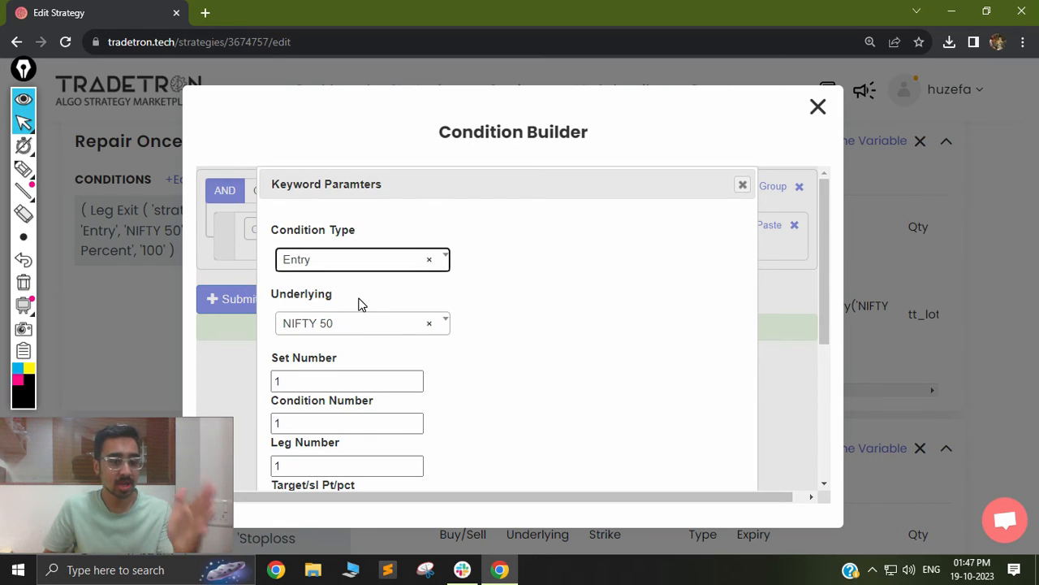
scroll(360, 313, down, 3)
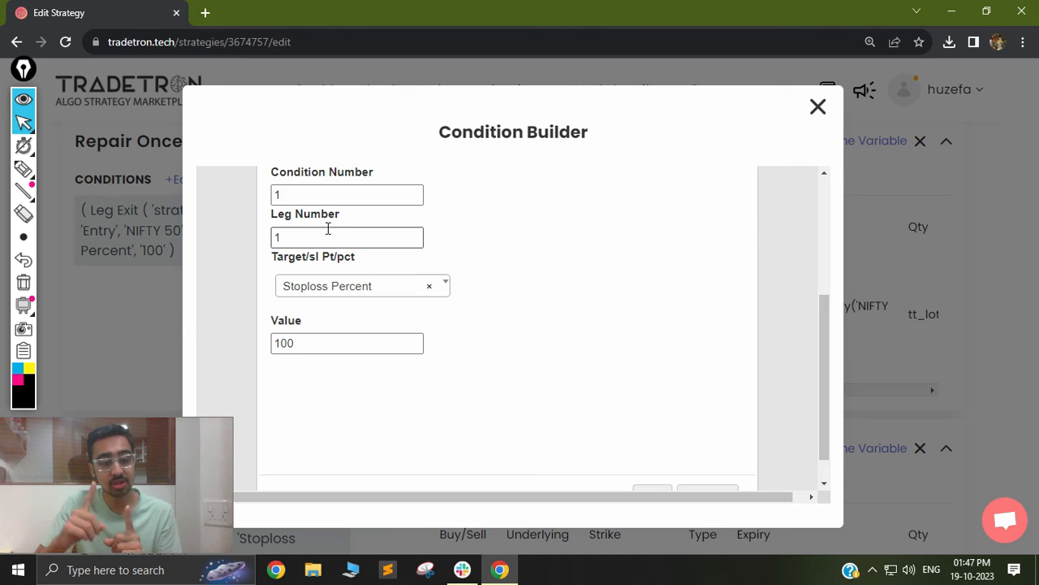
click(350, 335)
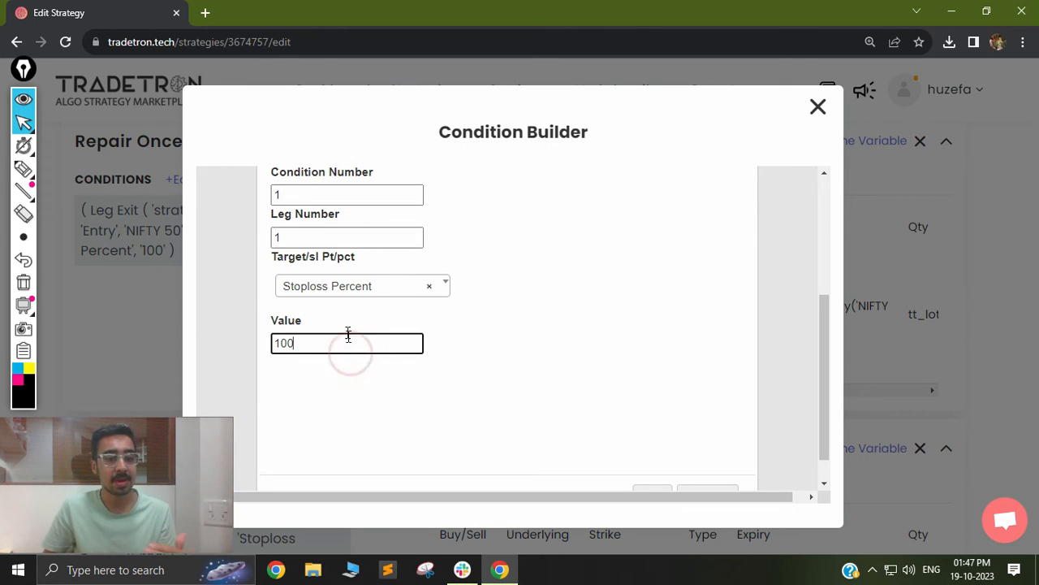
click(321, 362)
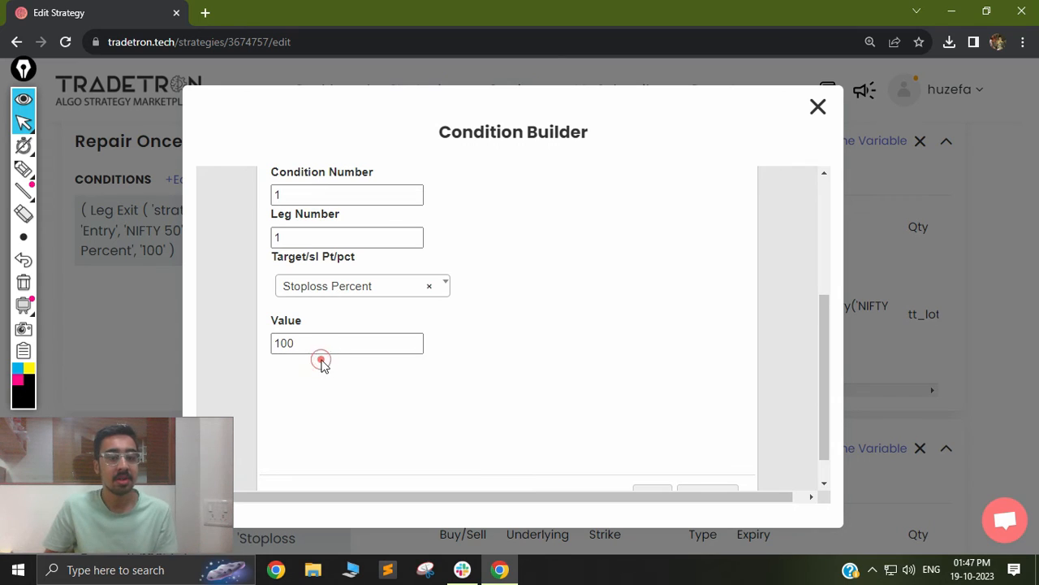
click(816, 106)
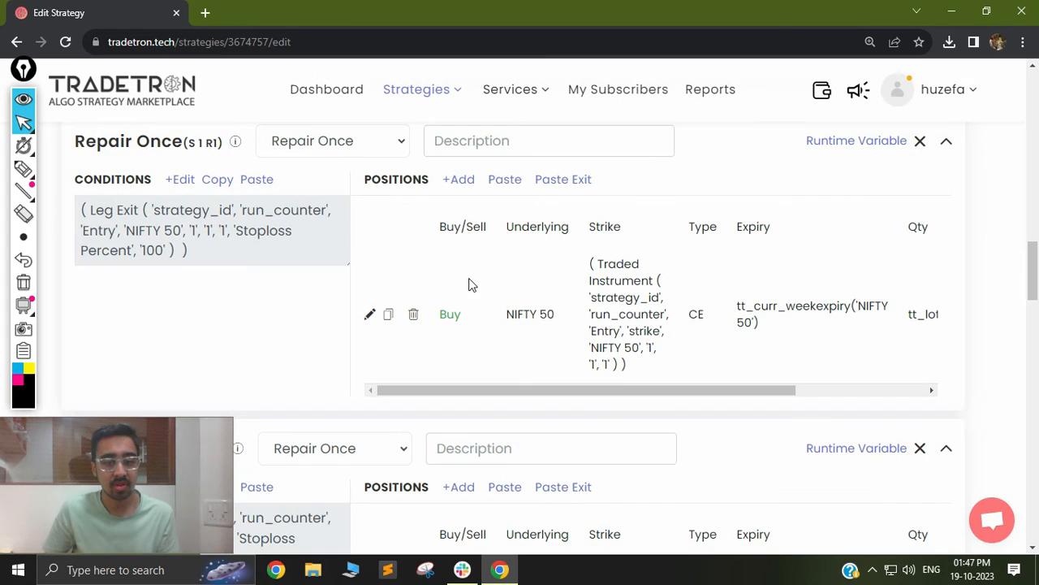
Review the Leg Exit keyword parameters of the Repair Once (S1 R2) condition, then close the Condition Builder.
scroll(475, 304, up, 1)
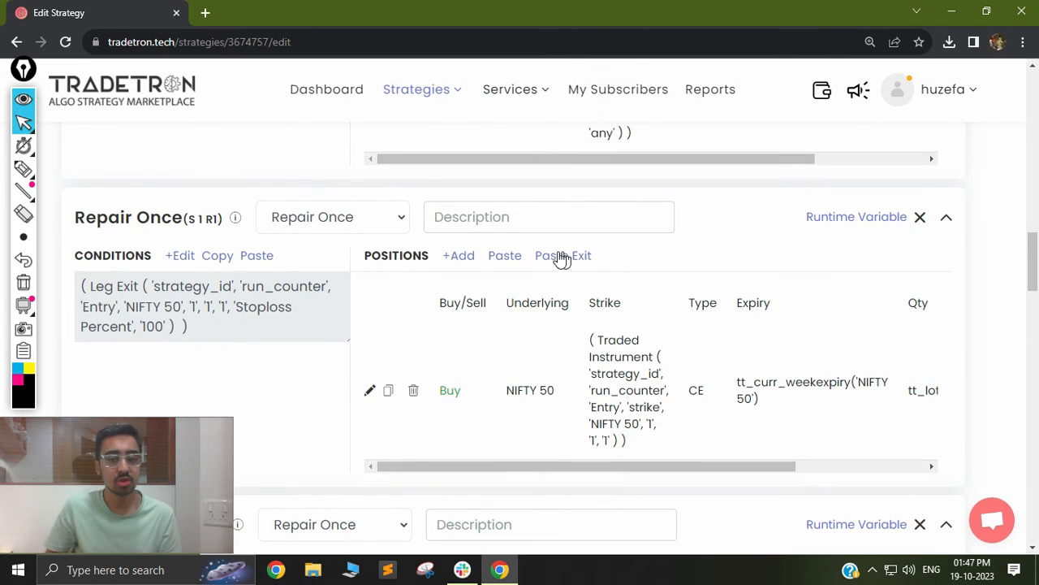
scroll(568, 262, up, 6)
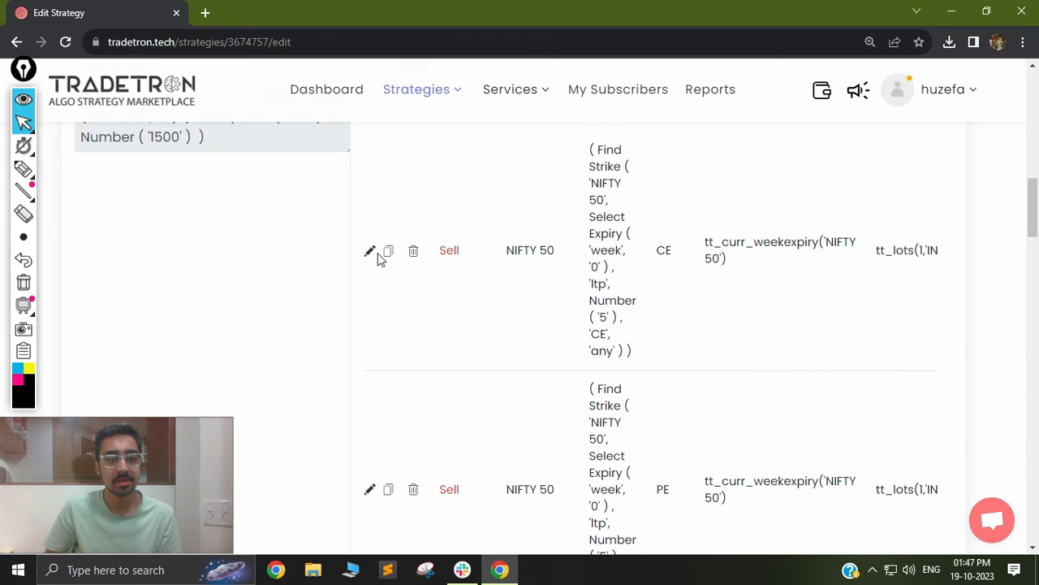
scroll(389, 257, down, 6)
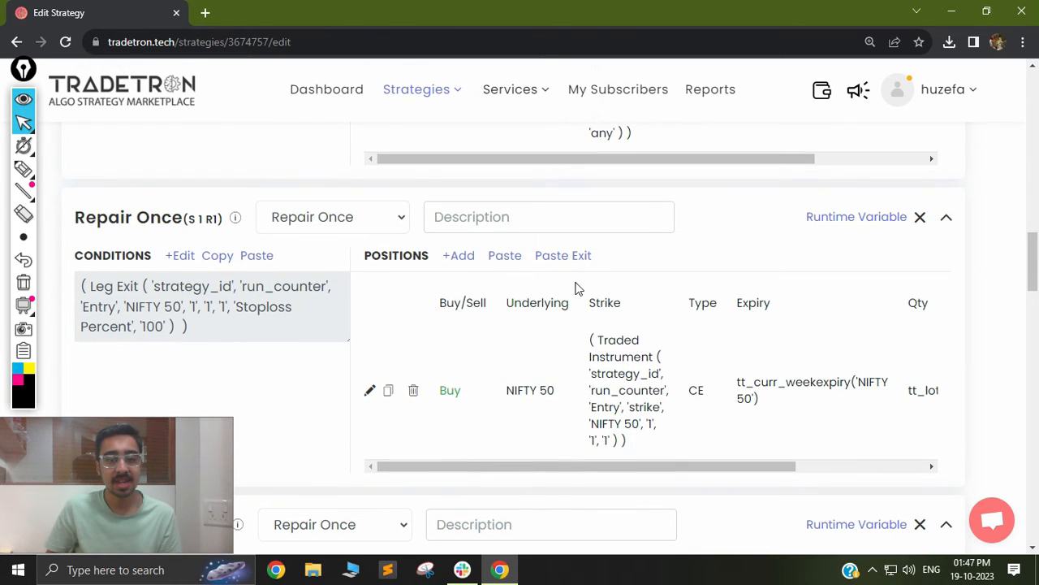
scroll(566, 281, down, 4)
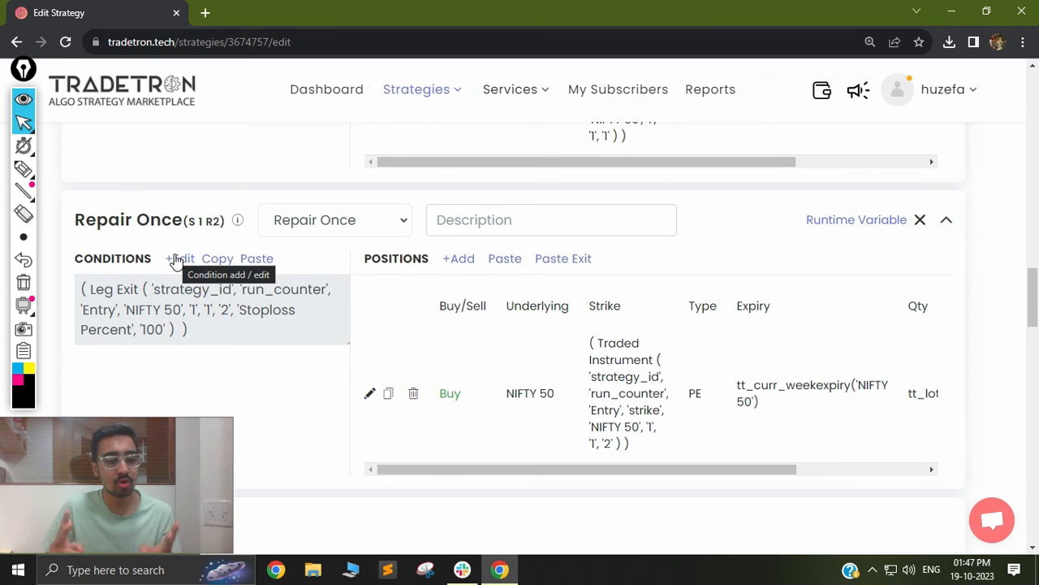
click(175, 258)
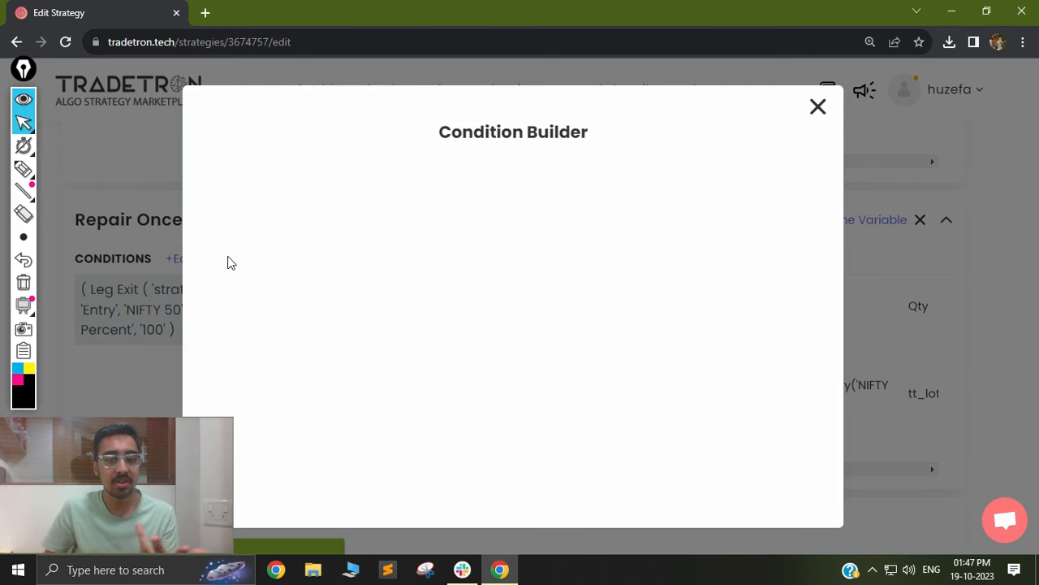
click(460, 234)
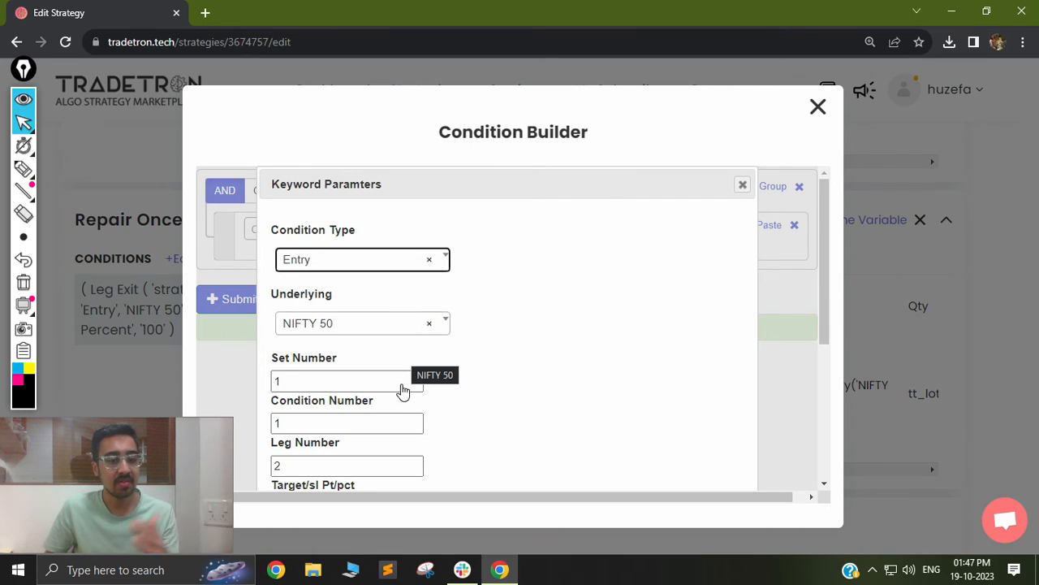
scroll(341, 458, down, 2)
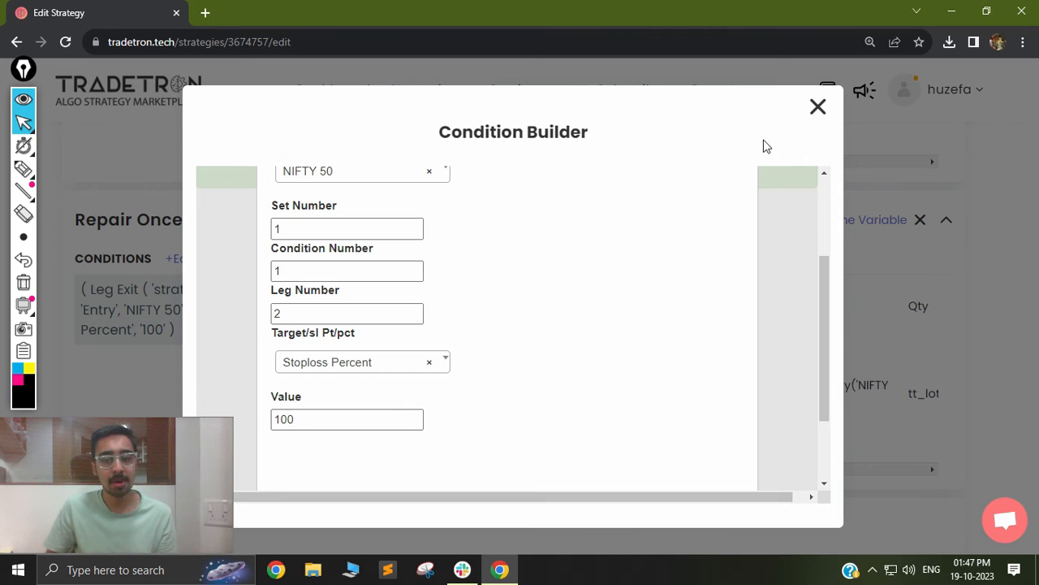
click(818, 108)
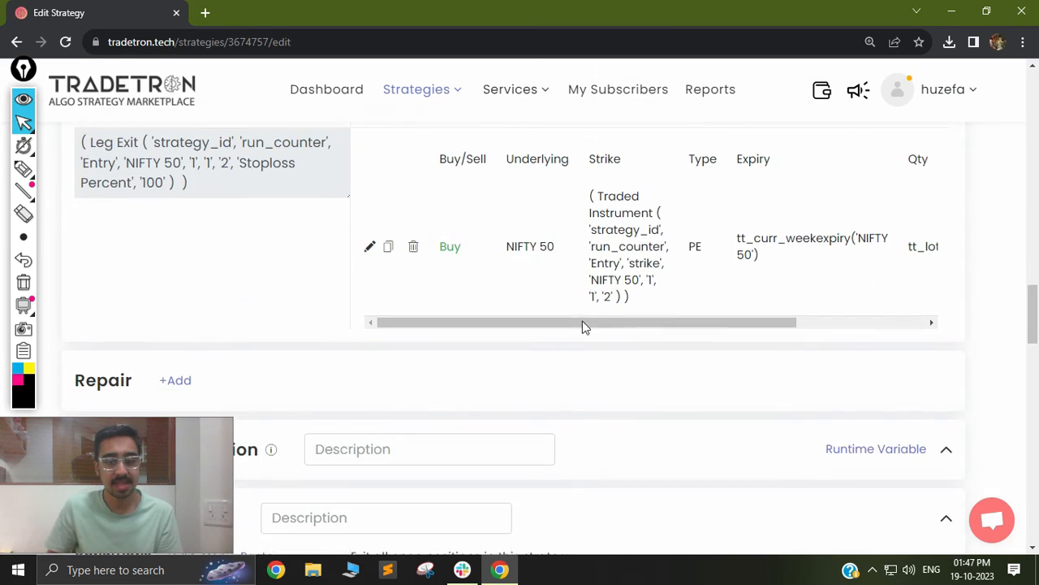
Open the Universal Exit condition in the Condition Builder and close it without changes.
scroll(585, 333, down, 2)
scroll(501, 272, down, 1)
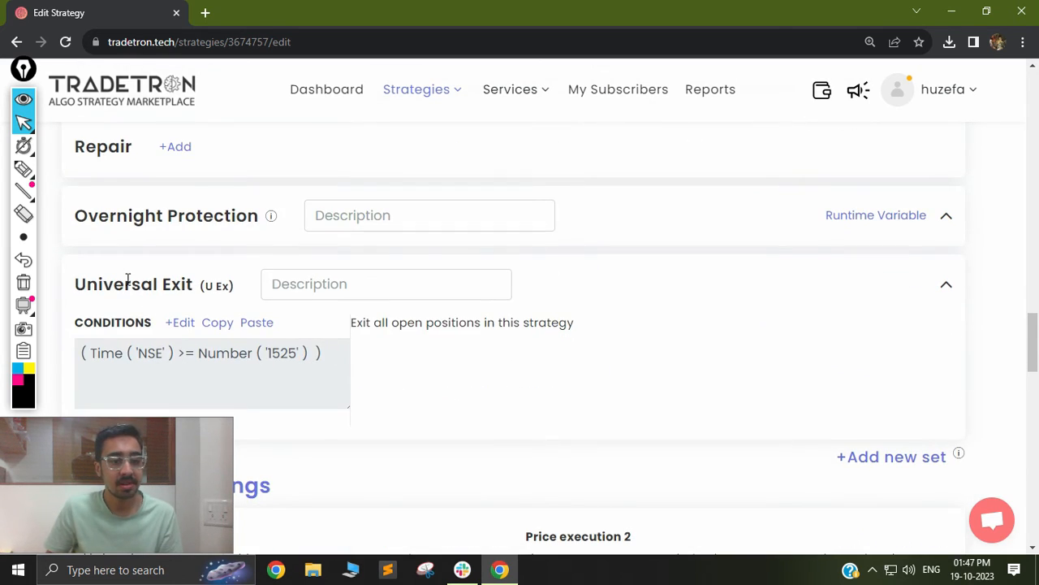
drag(85, 284, 193, 283)
scroll(198, 307, down, 1)
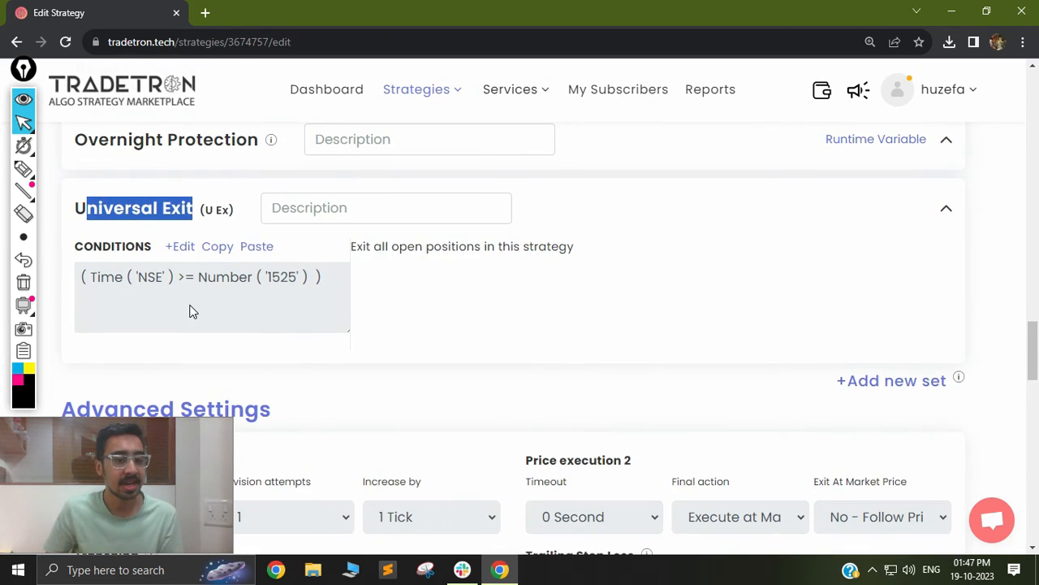
click(173, 244)
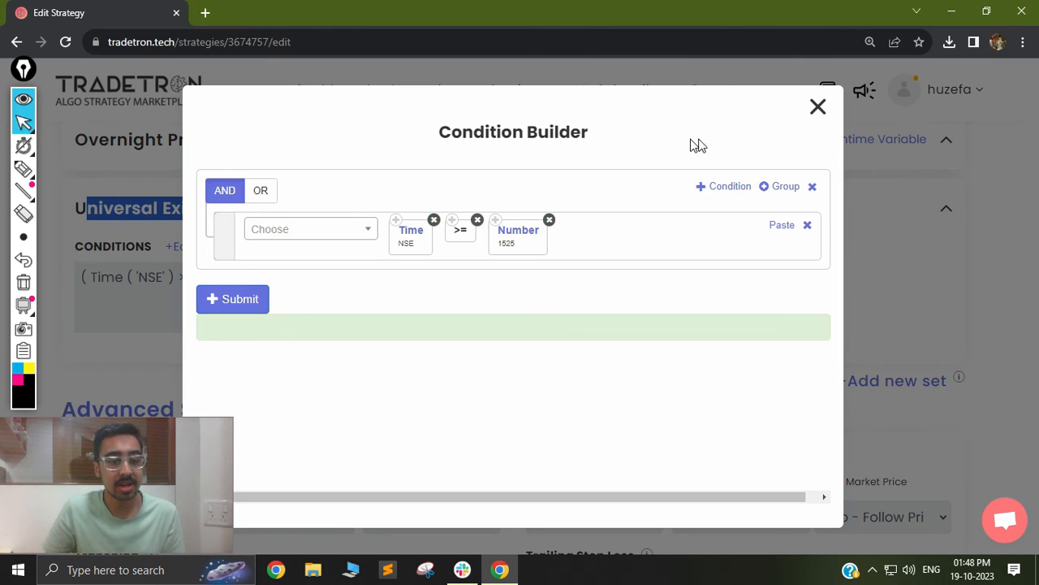
click(815, 108)
Set Check conditions every to Check continuously in Advanced Settings.
scroll(576, 248, down, 3)
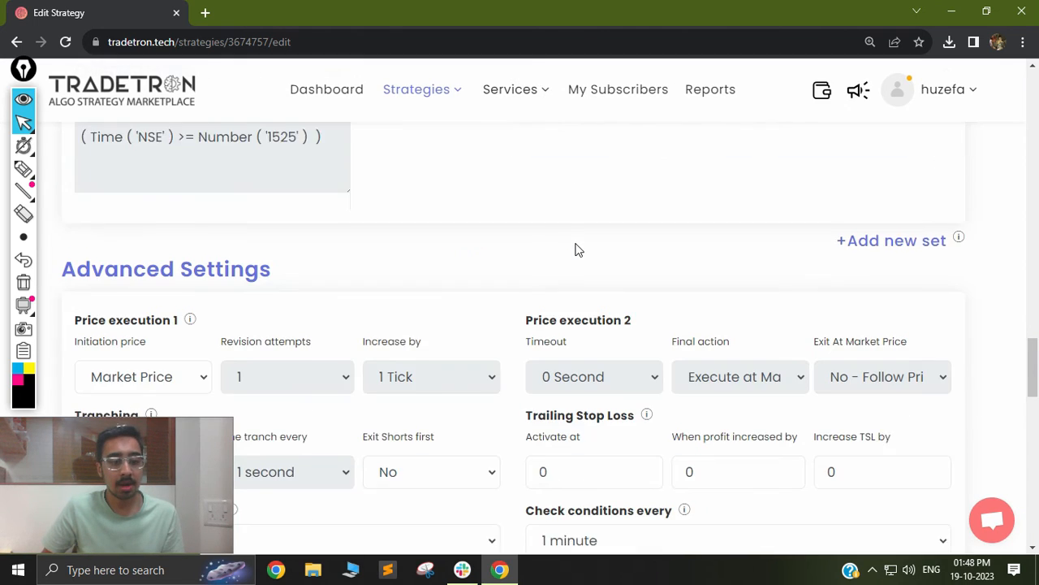
scroll(466, 251, down, 2)
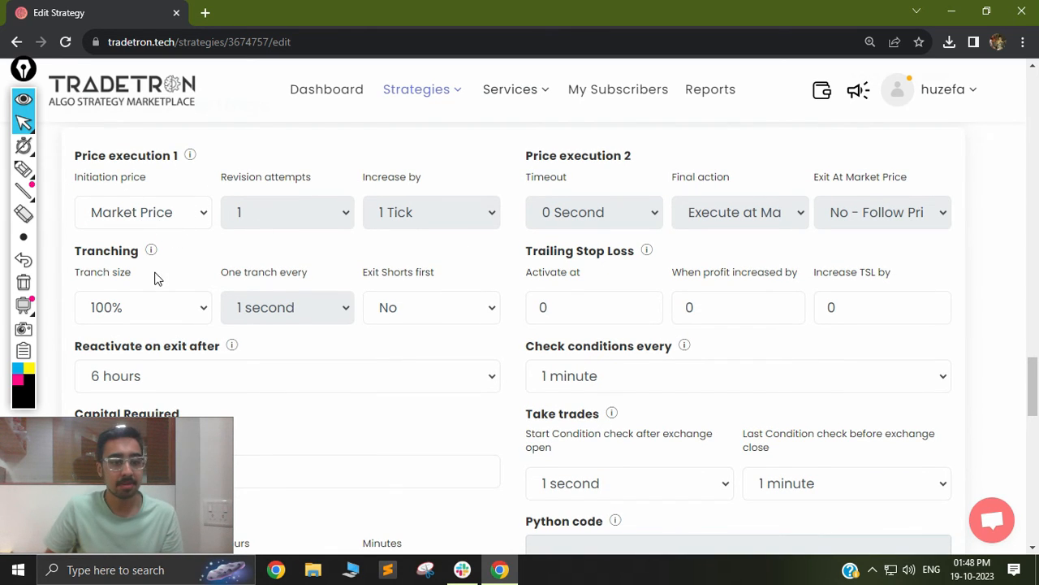
scroll(104, 234, down, 2)
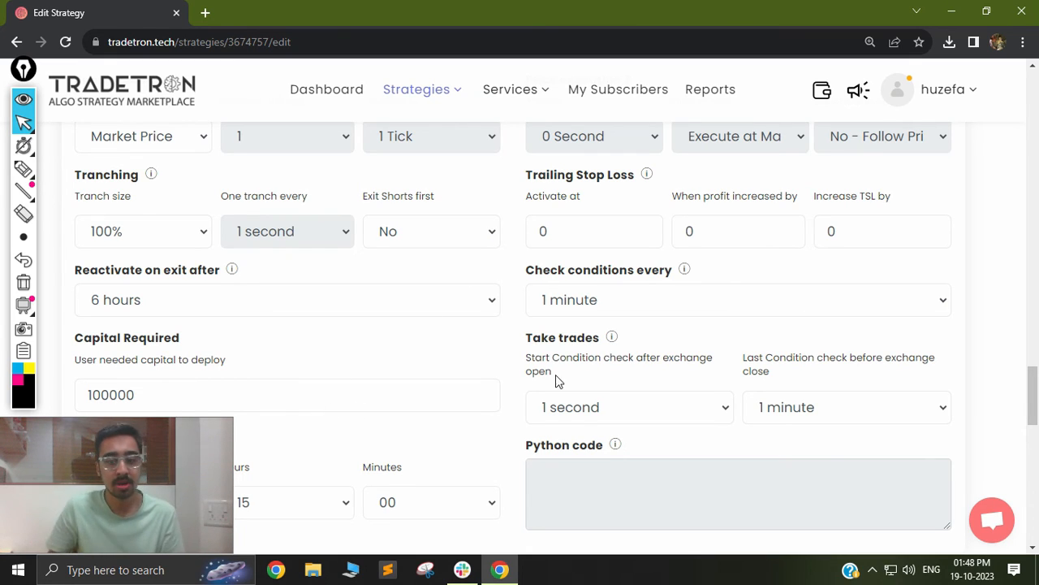
click(602, 302)
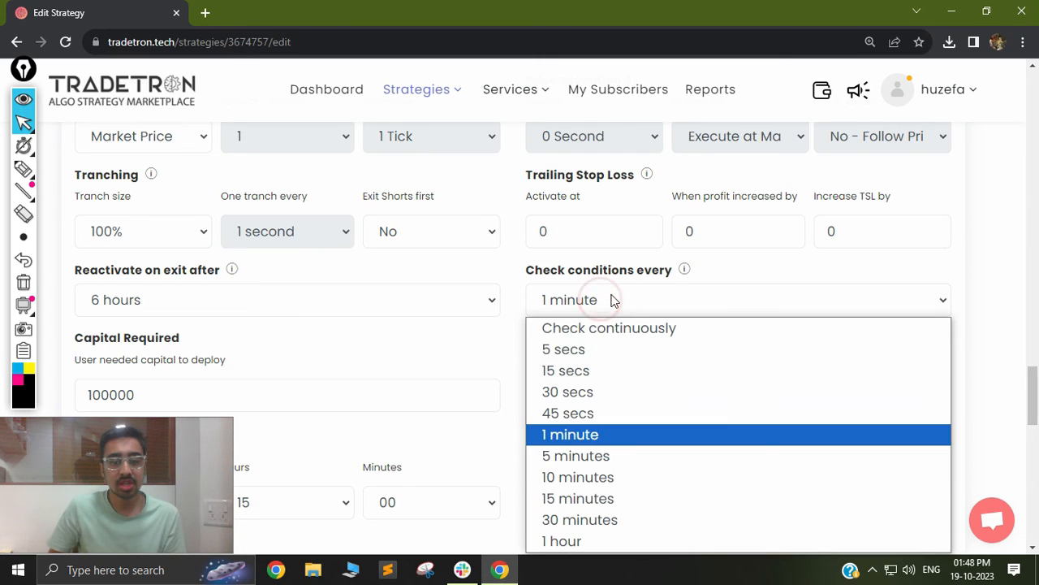
click(577, 324)
scroll(244, 374, down, 1)
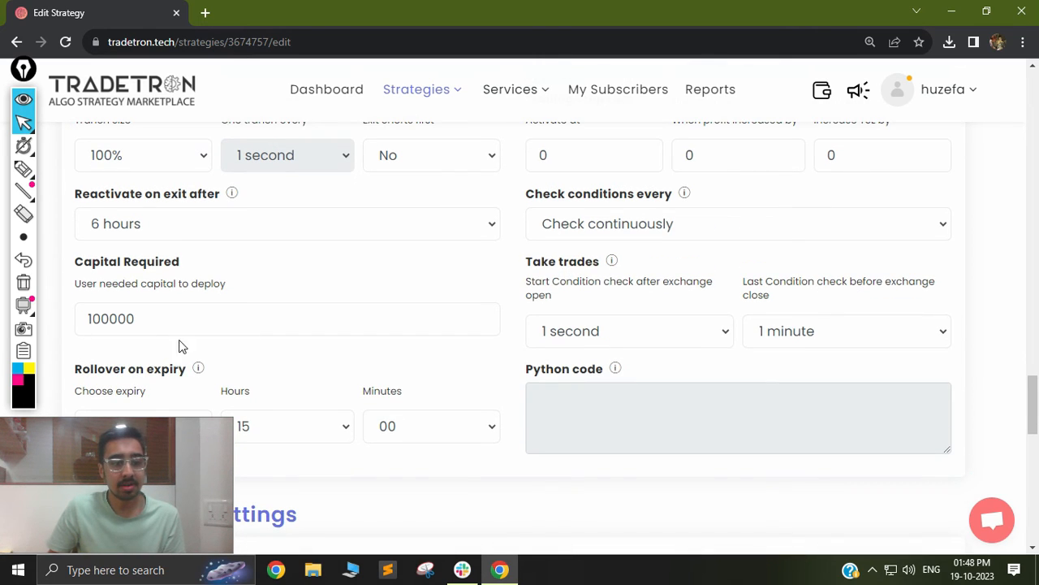
double_click(185, 327)
click(189, 328)
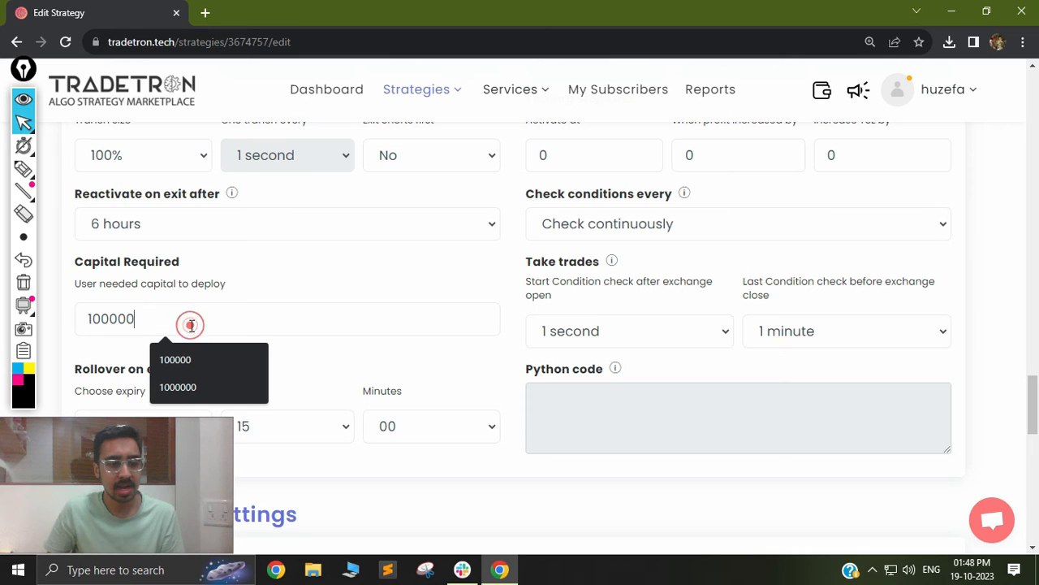
click(367, 352)
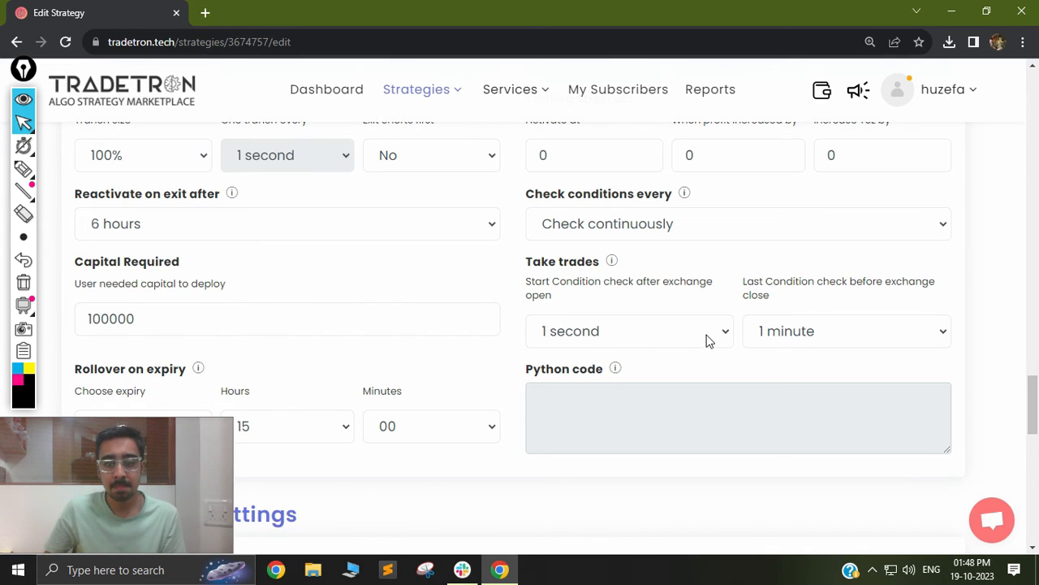
Review the Take trades condition-check timings and the Reactivate on exit after options, leaving them unchanged.
drag(526, 283, 601, 323)
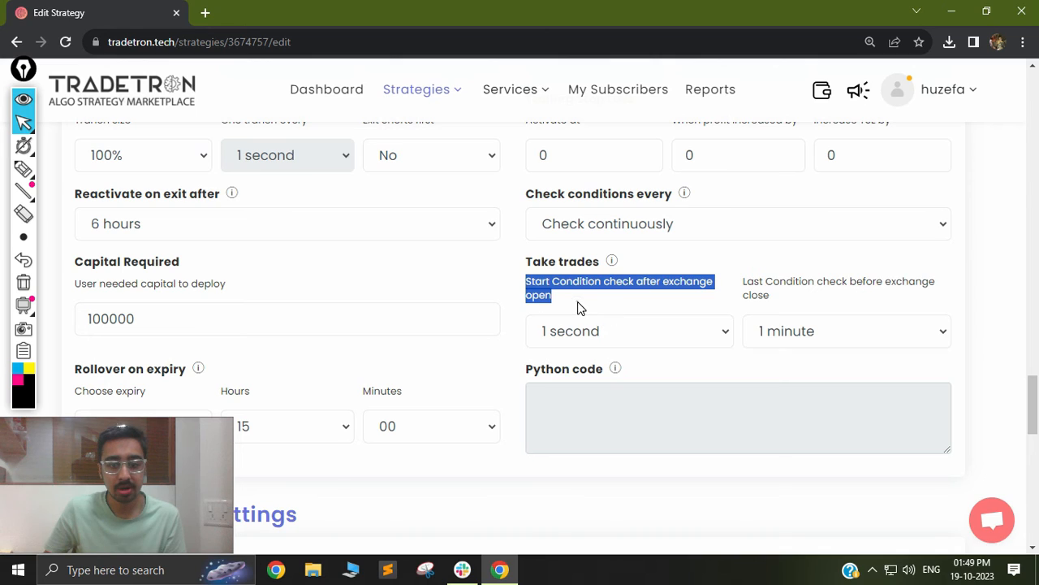
click(580, 309)
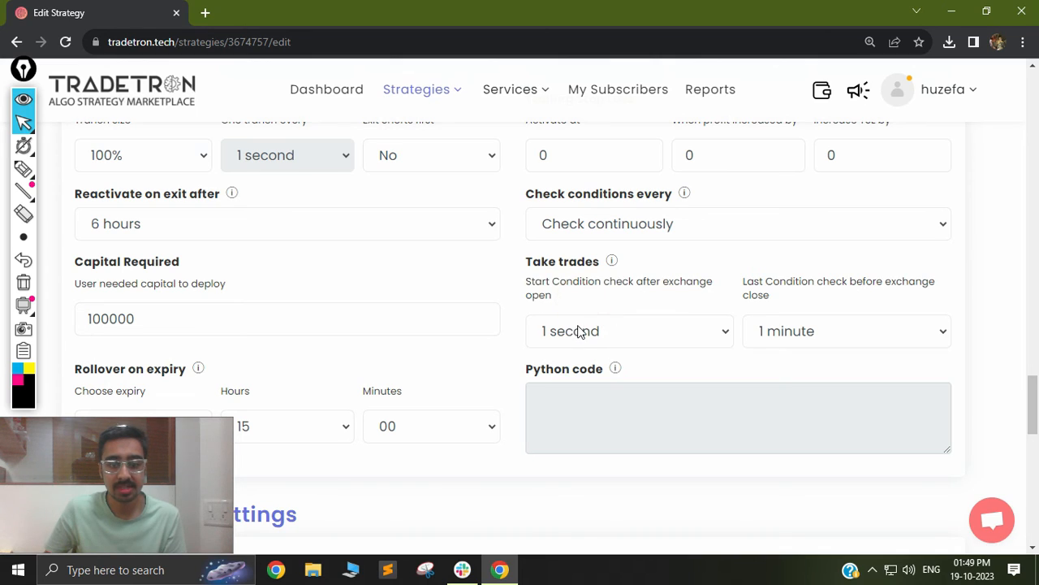
click(782, 330)
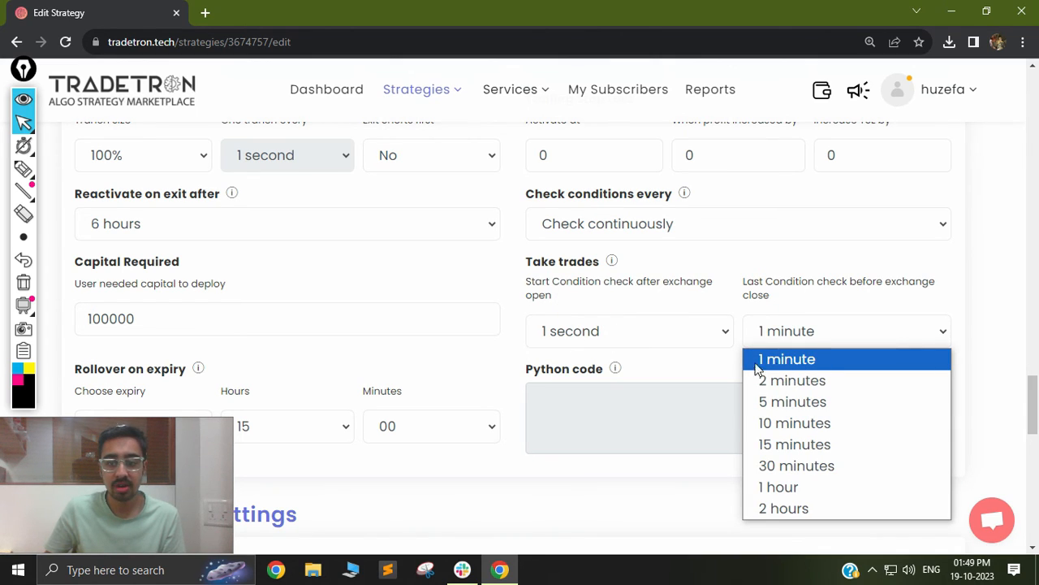
click(802, 335)
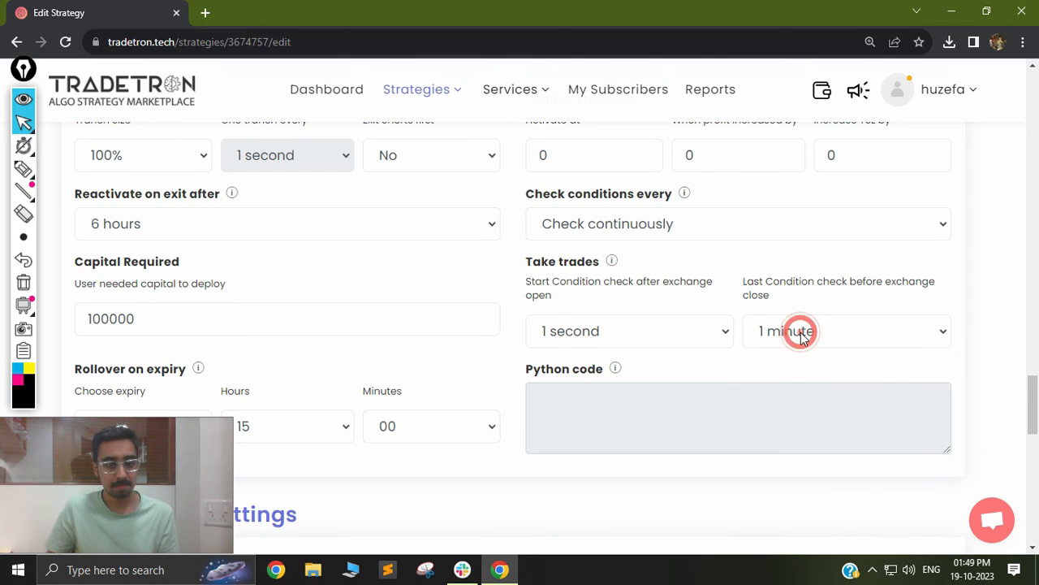
click(225, 225)
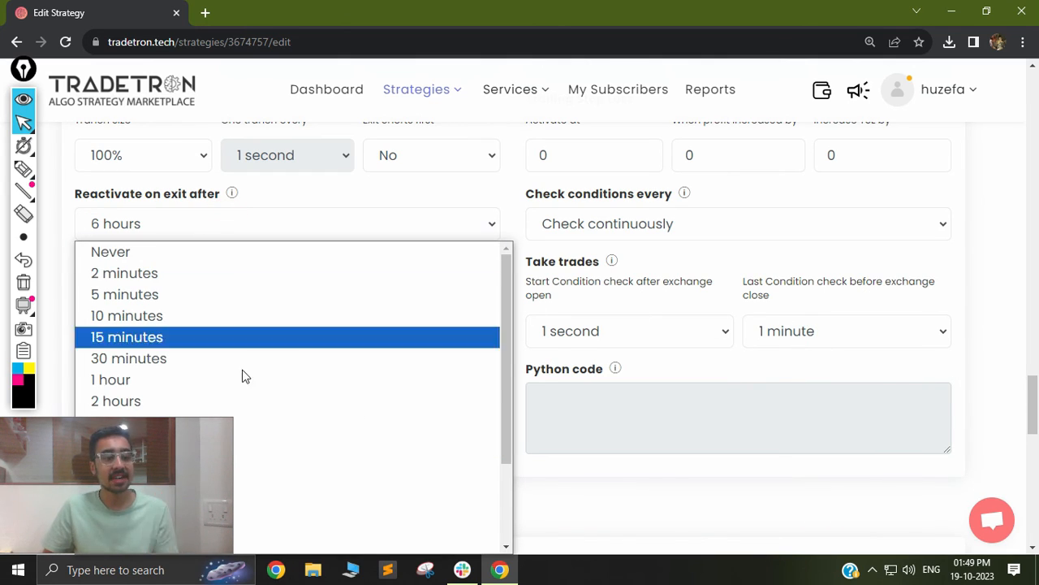
click(313, 209)
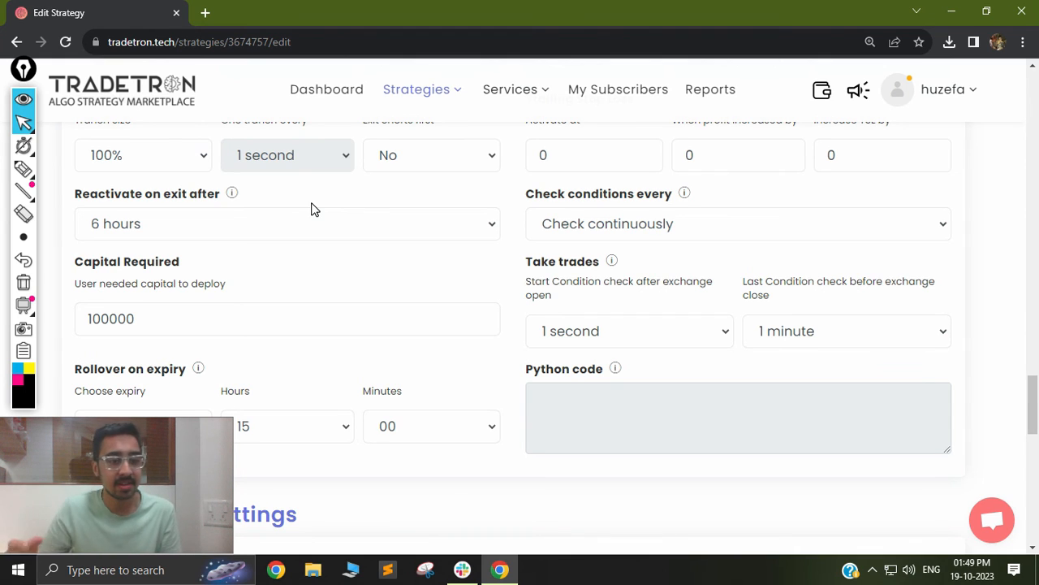
Save the updated strategy and close the confirmation dialog.
scroll(313, 210, down, 15)
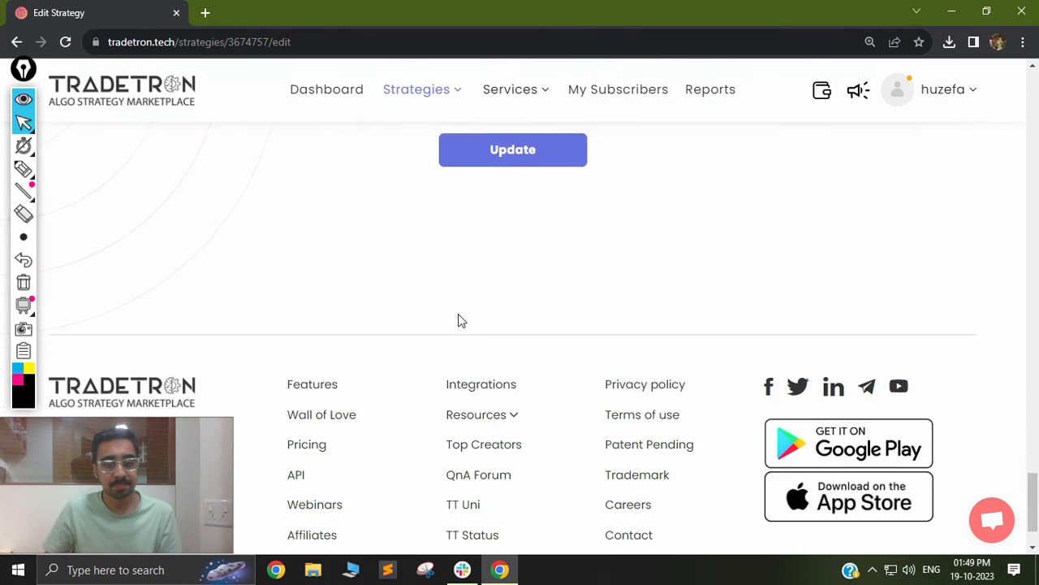
click(514, 154)
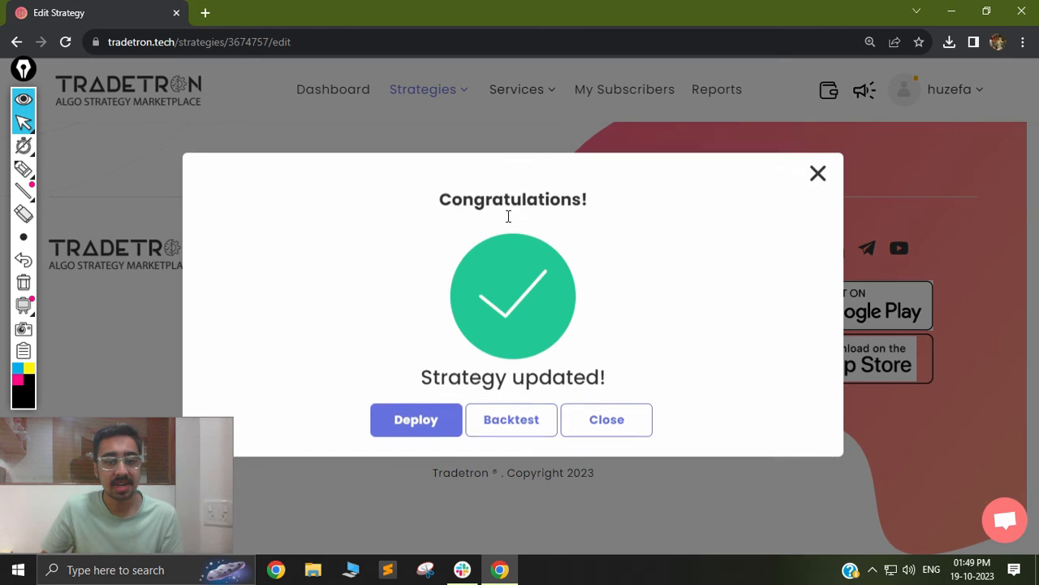
click(574, 416)
Open the BackTest list under Strategies and show only Completed backtests.
click(428, 91)
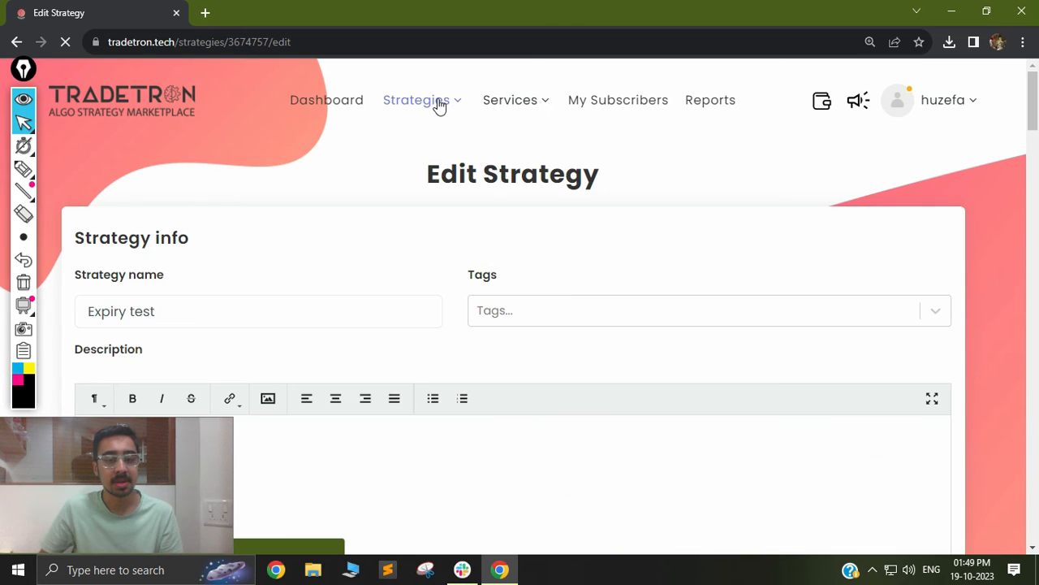
click(437, 101)
click(381, 297)
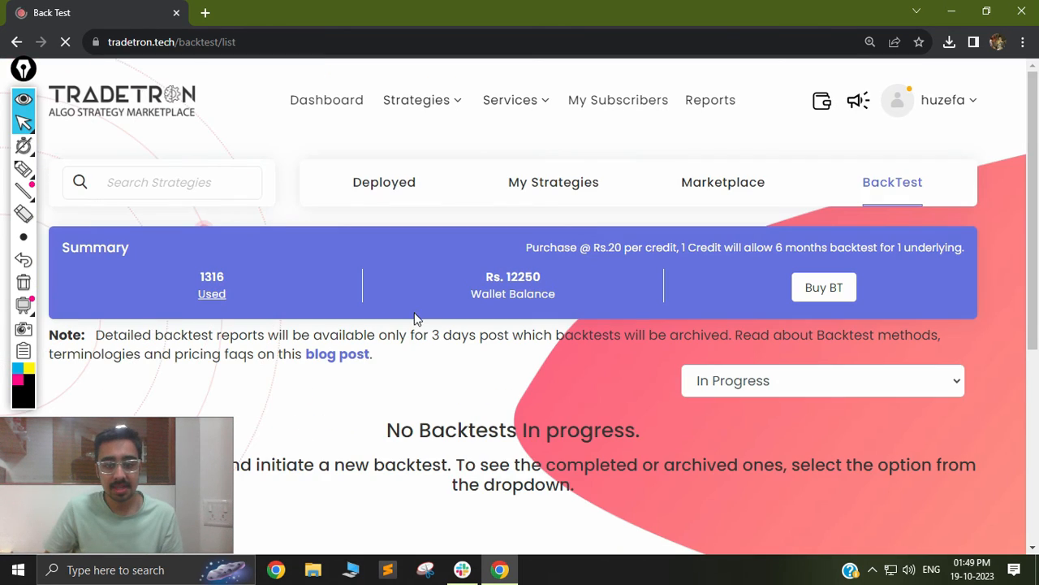
scroll(702, 324, down, 1)
click(704, 312)
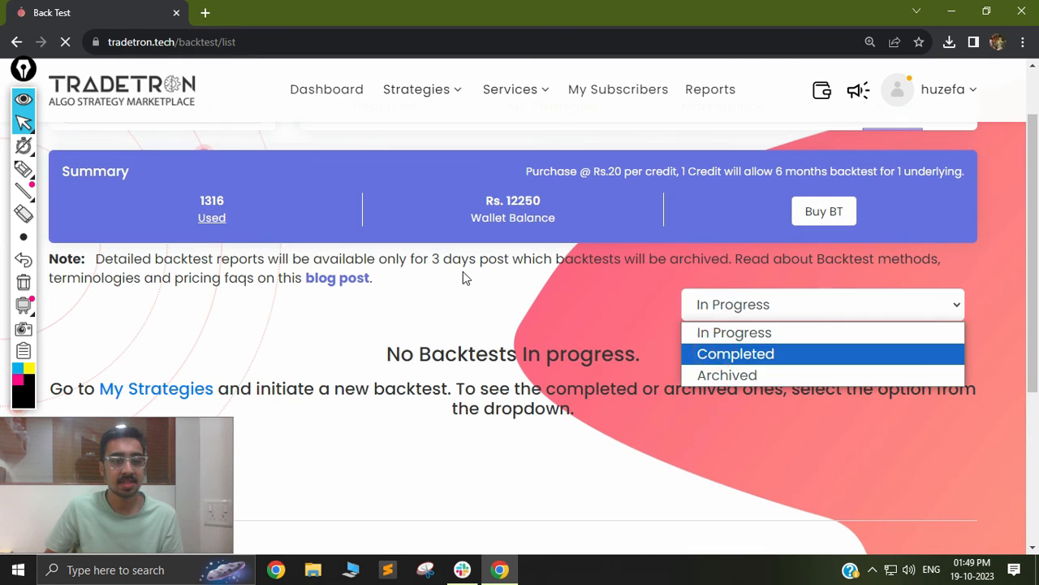
click(731, 353)
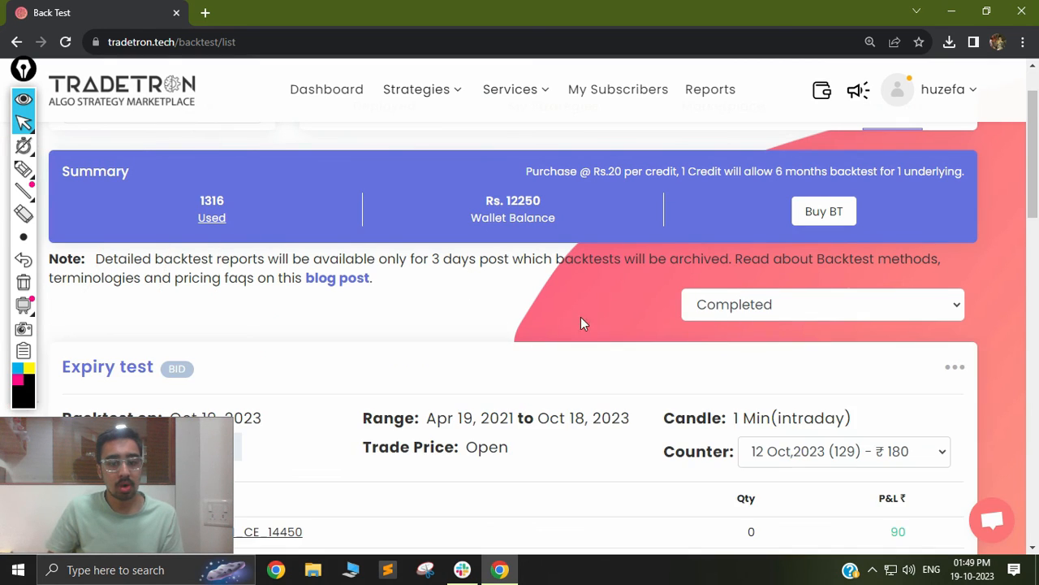
Download the Stats PDF report for the Expiry test backtest.
scroll(601, 325, down, 1)
scroll(623, 333, down, 2)
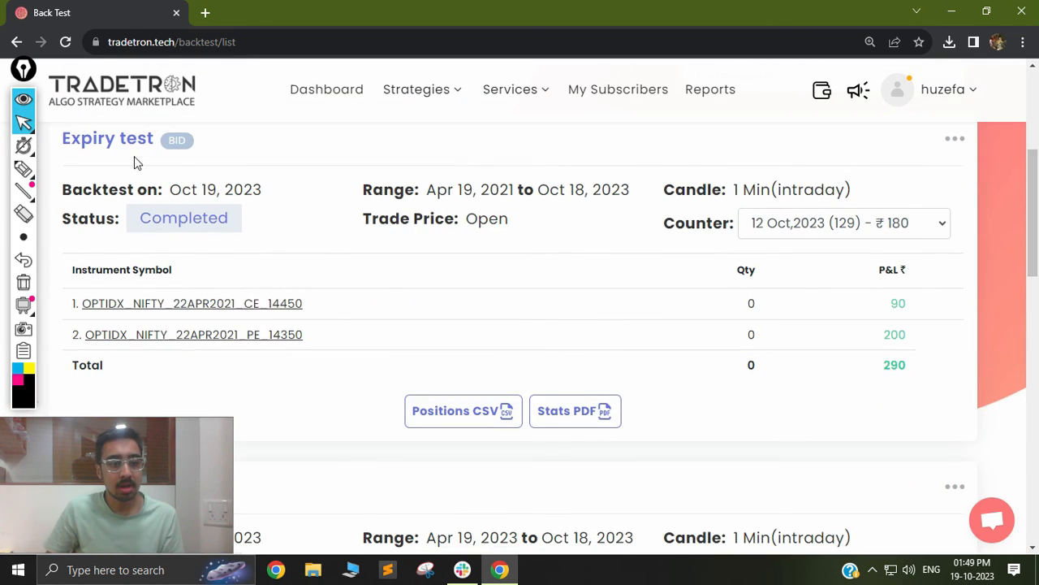
click(575, 418)
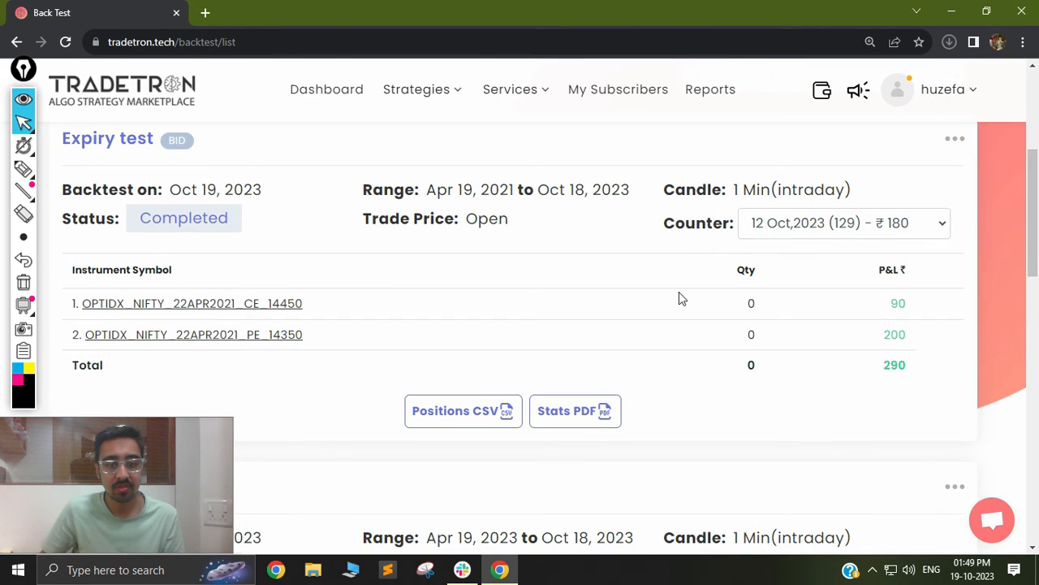
Browse the Expiry test backtest's Counter list of per-expiry results.
click(865, 231)
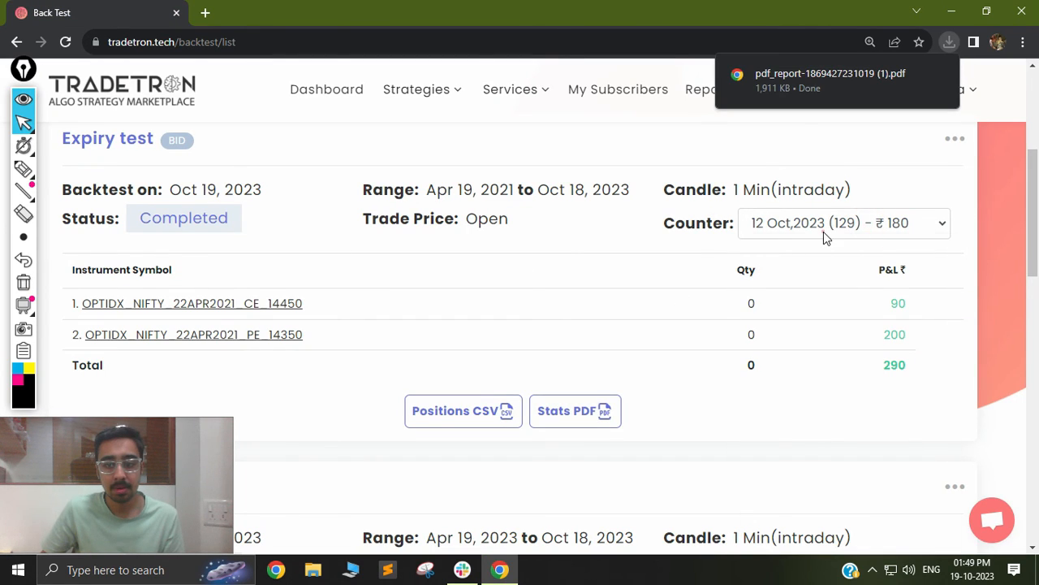
click(823, 232)
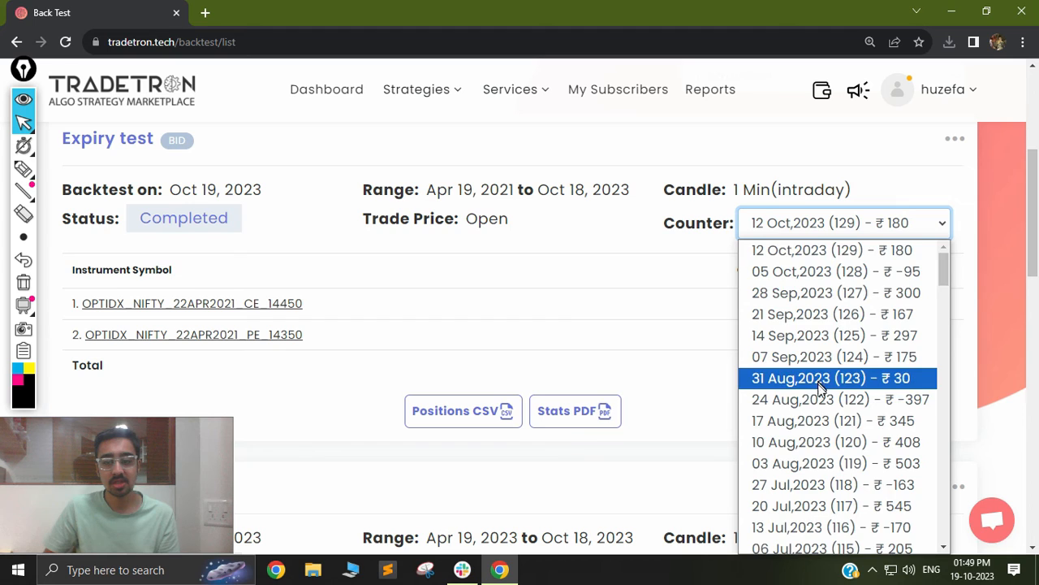
scroll(829, 390, down, 2)
scroll(828, 487, down, 2)
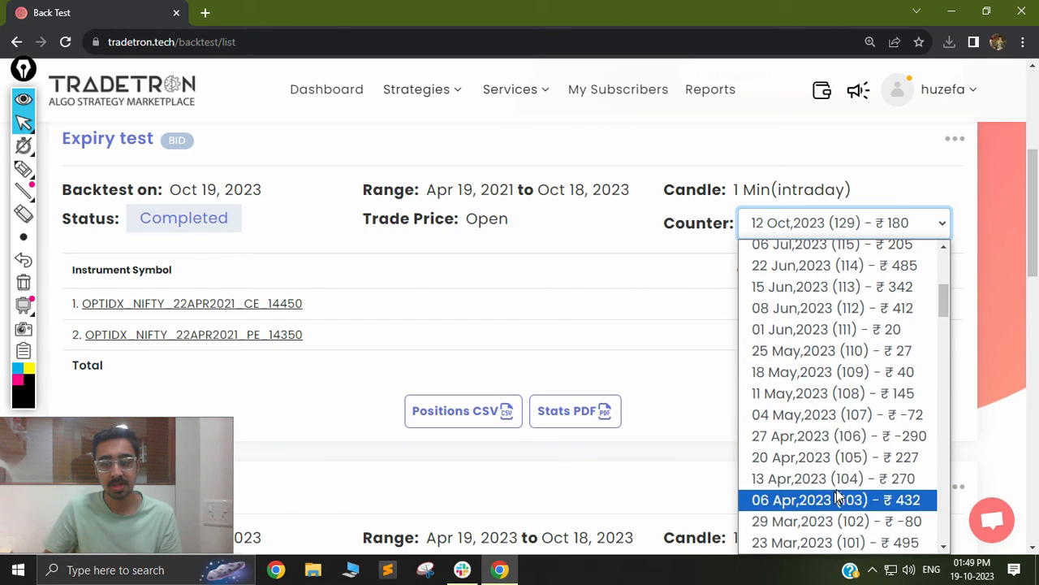
click(903, 151)
scroll(945, 236, up, 1)
scroll(944, 236, up, 2)
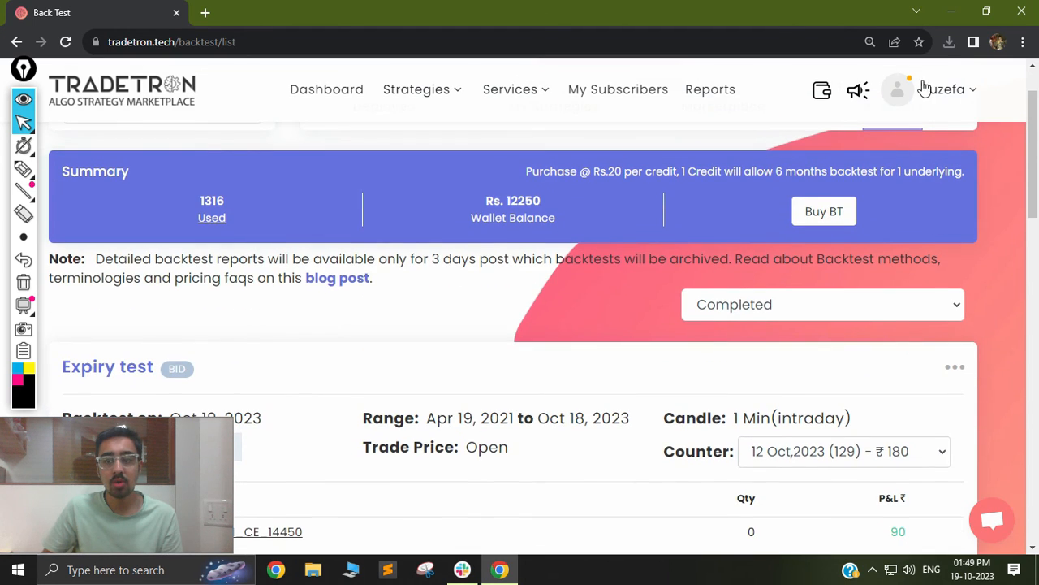
Open the downloaded backtest PDF report and examine its PNL curve.
click(948, 41)
click(841, 117)
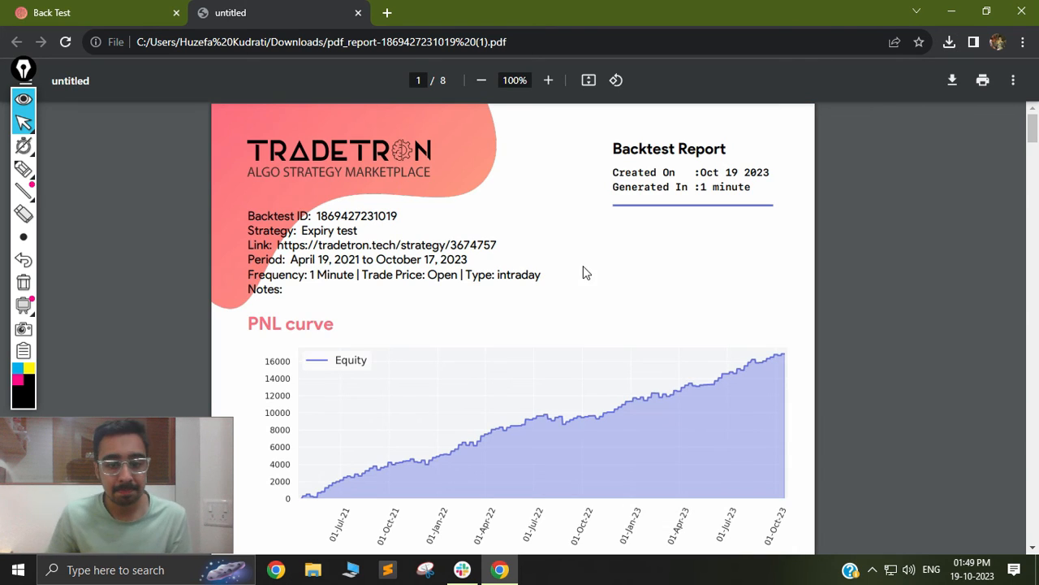
scroll(583, 272, down, 1)
scroll(469, 360, up, 5)
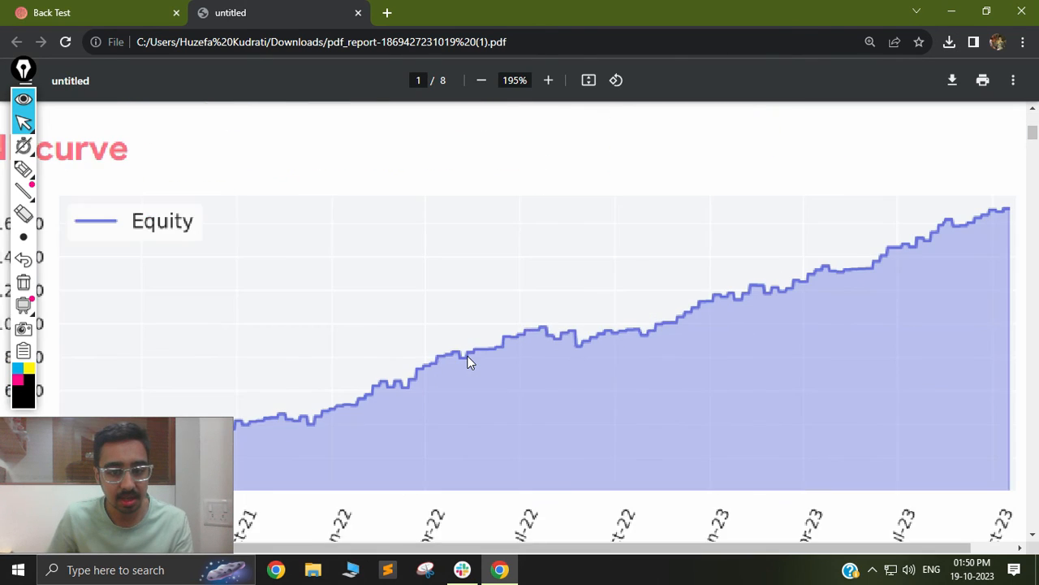
scroll(432, 406, down, 1)
scroll(460, 327, down, 2)
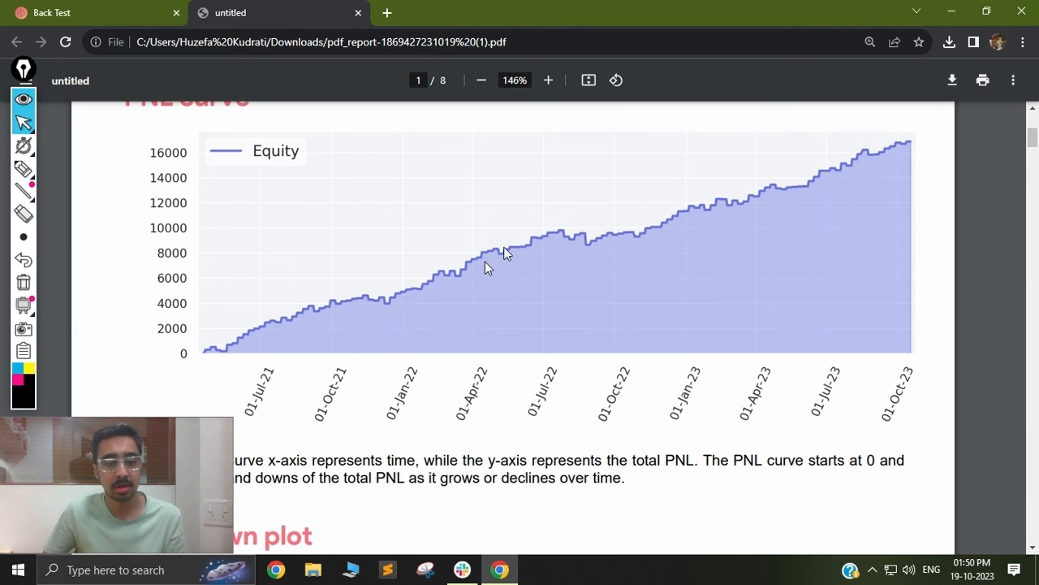
scroll(589, 216, down, 2)
scroll(544, 292, up, 2)
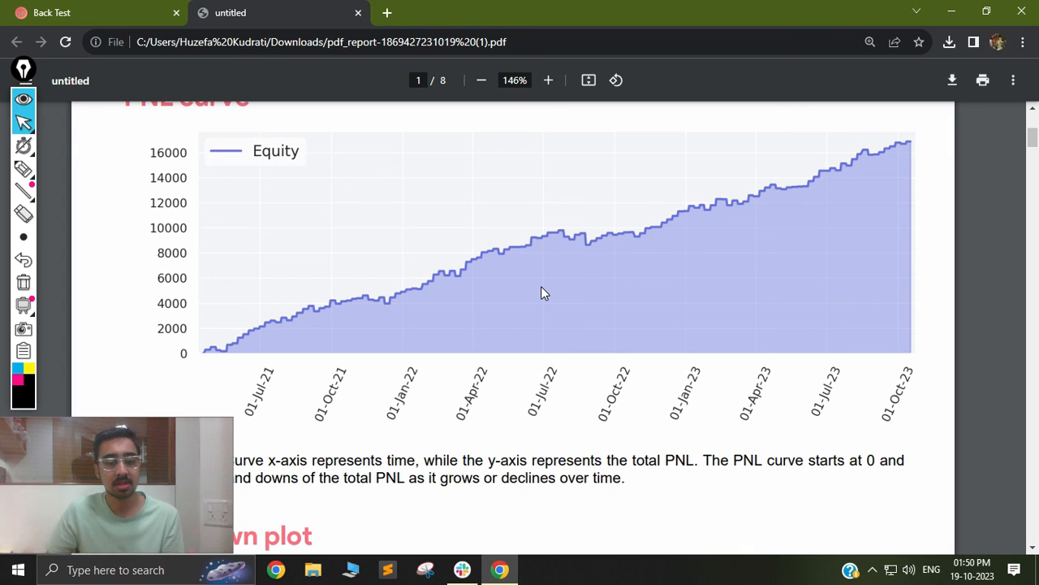
scroll(543, 293, down, 3)
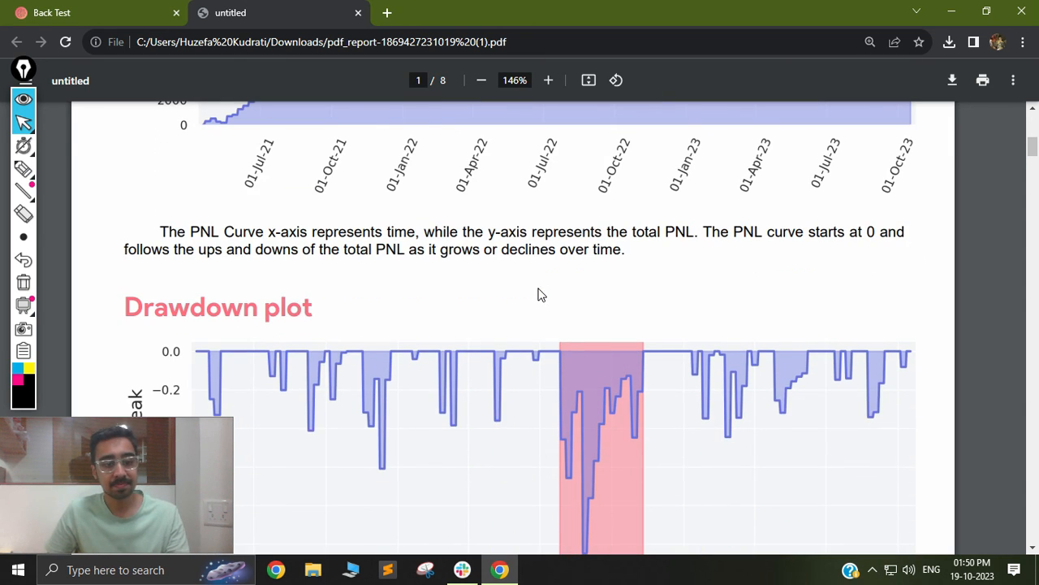
Examine the report's drawdown plot, statistics table and daily summary.
scroll(541, 293, down, 5)
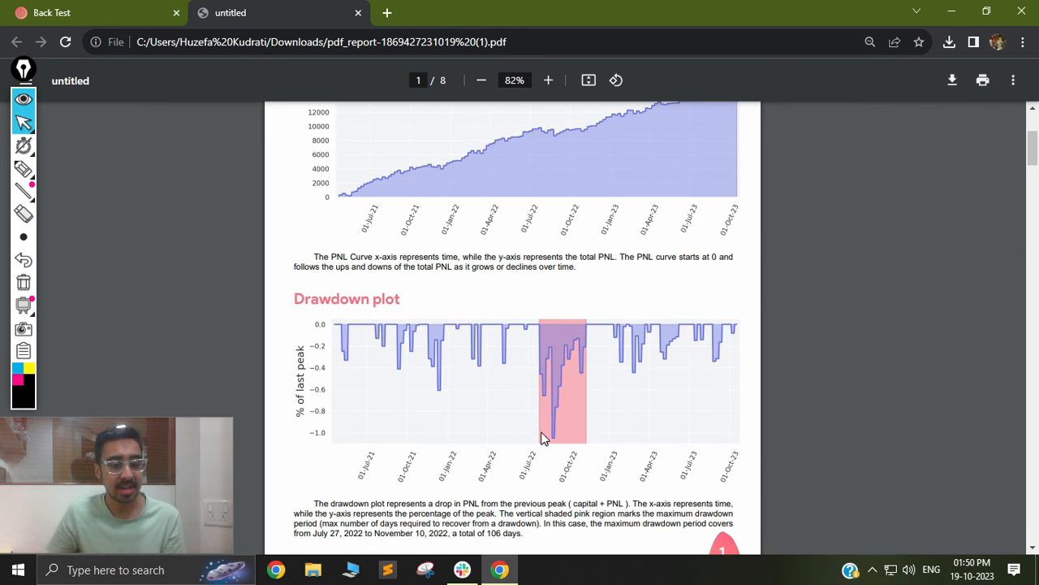
scroll(554, 374, down, 1)
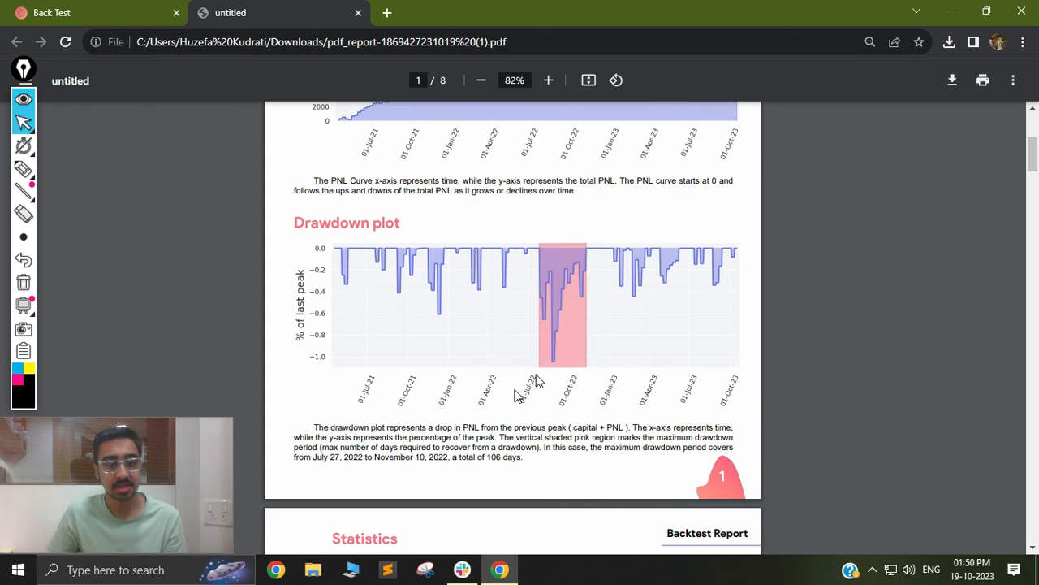
scroll(444, 381, up, 1)
scroll(444, 381, up, 1)
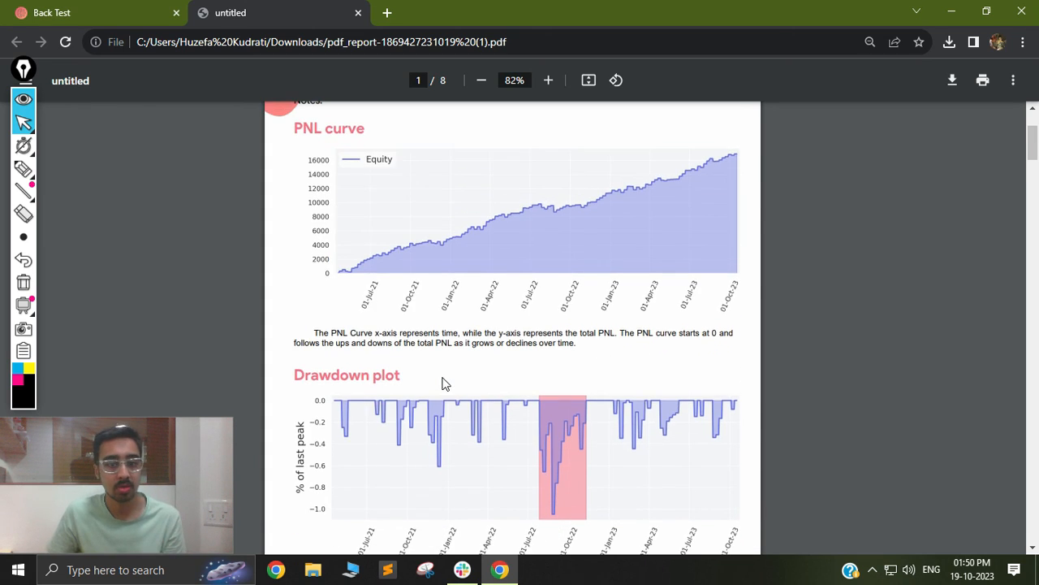
scroll(444, 382, down, 6)
scroll(501, 351, down, 2)
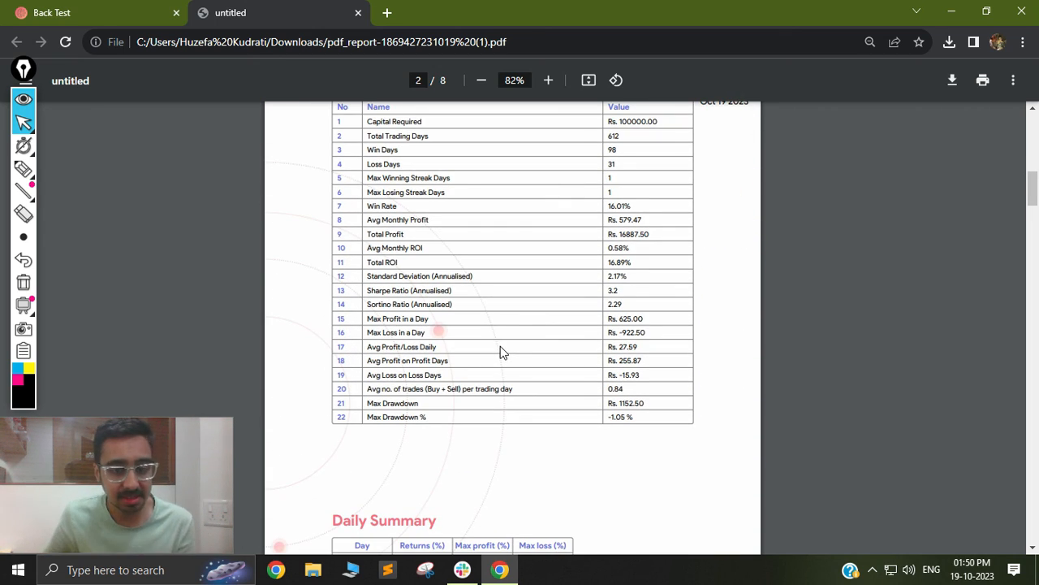
scroll(524, 339, down, 2)
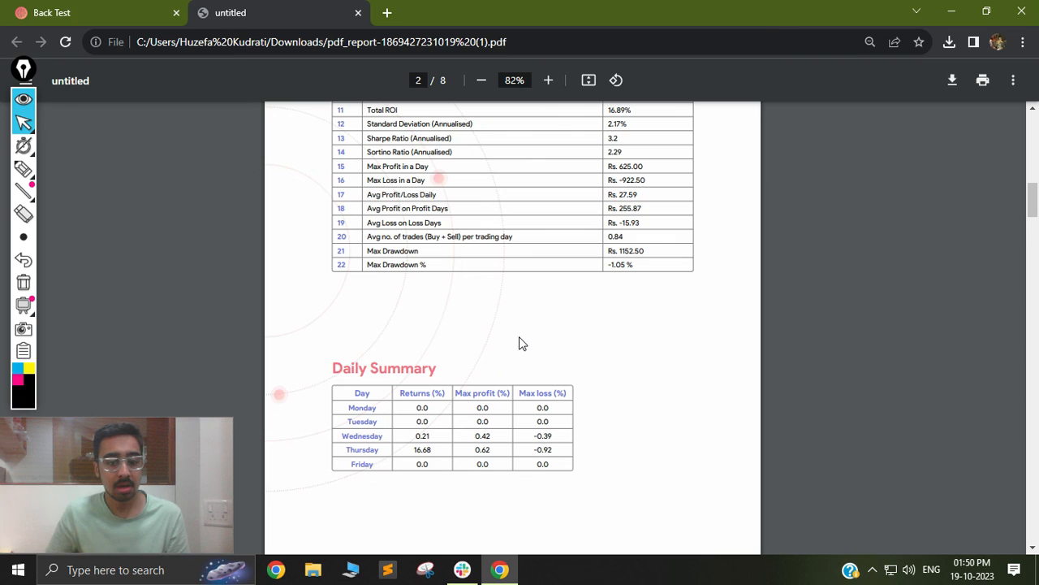